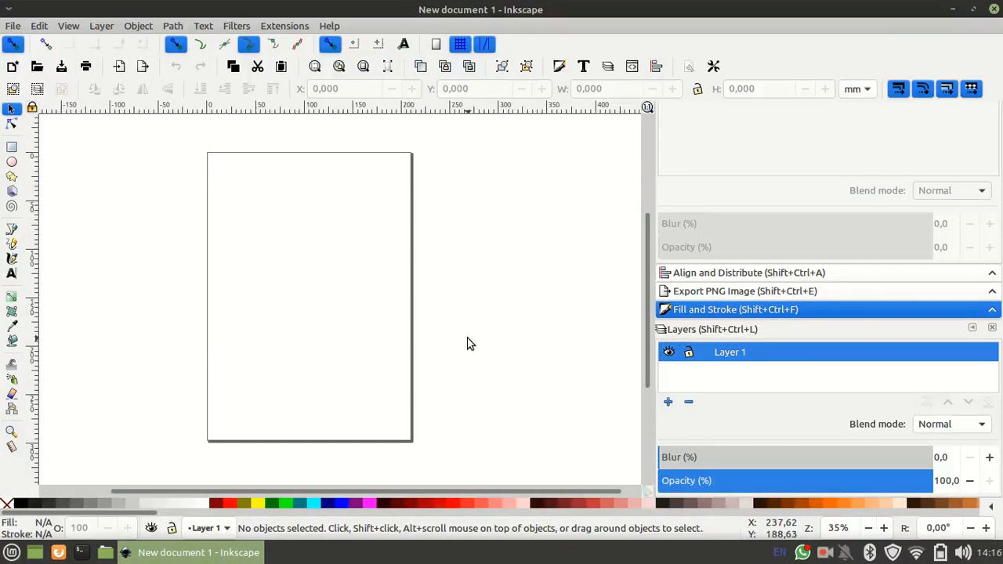
- Hide the page border in the document properties
drag(205, 147, 420, 456)
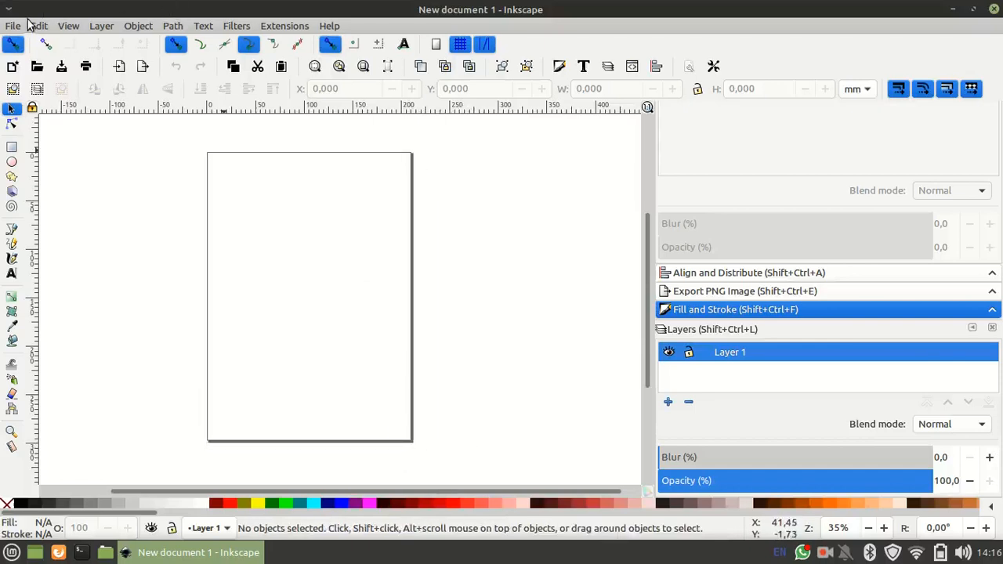
click(11, 26)
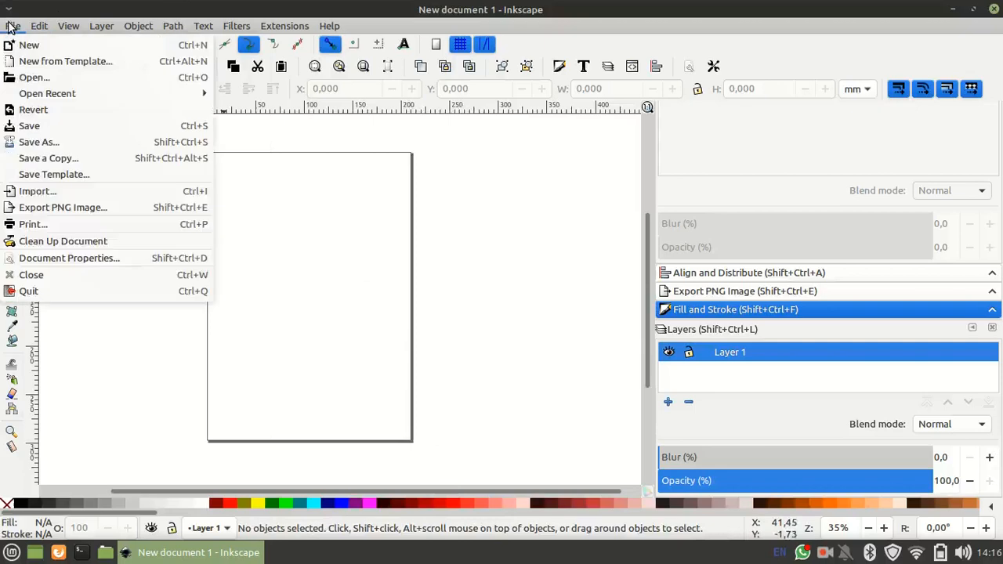
click(50, 258)
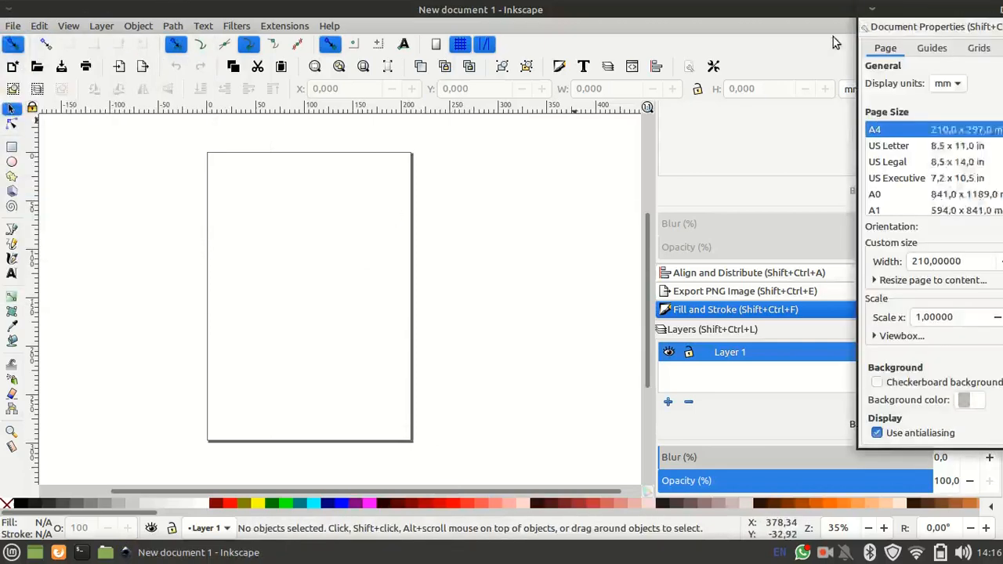
drag(905, 12, 505, 48)
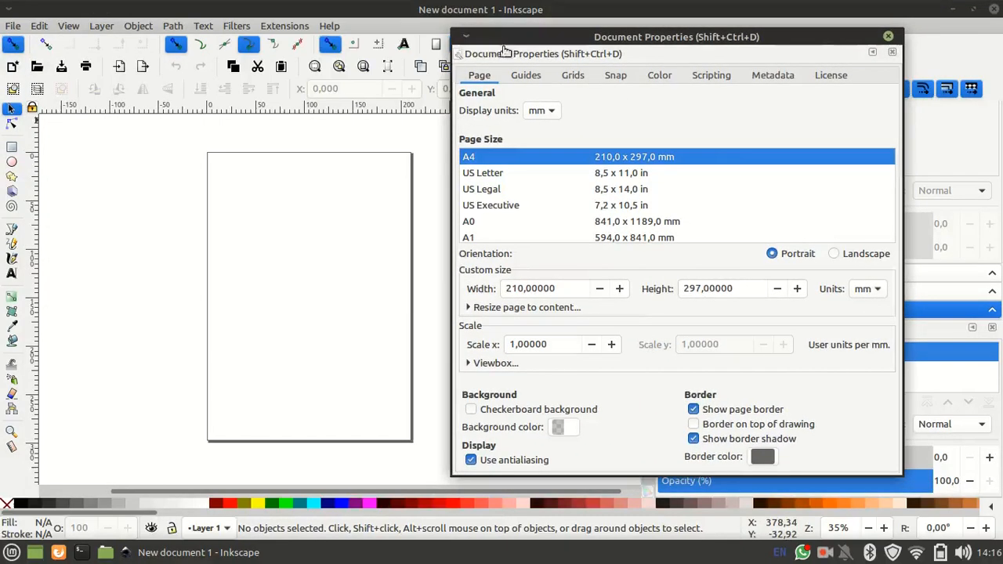
click(693, 409)
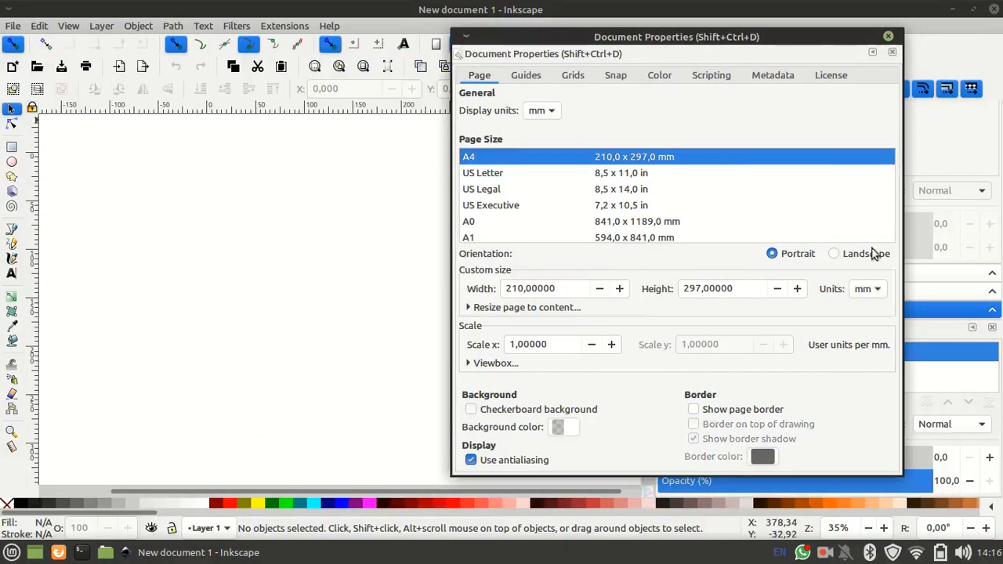
click(888, 37)
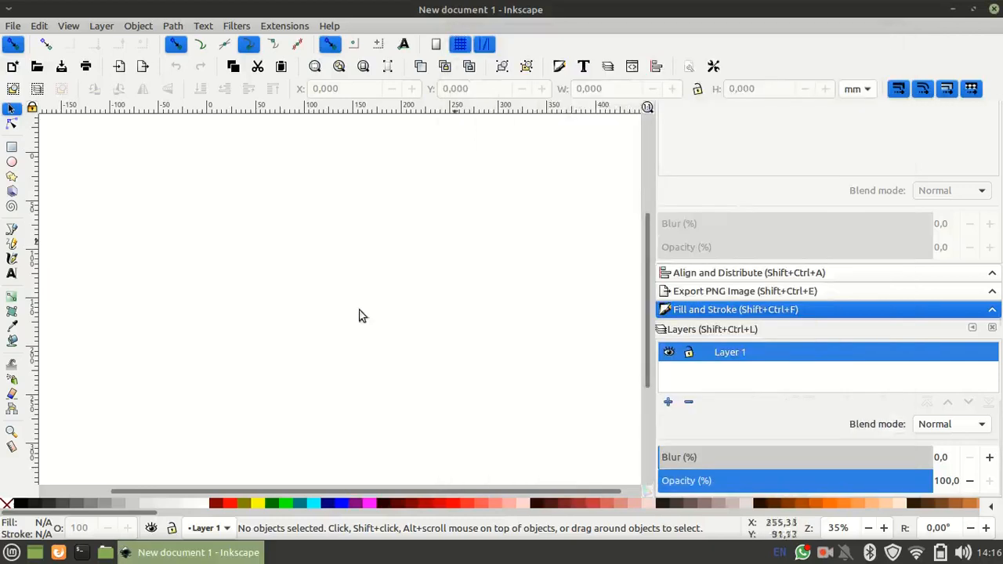
- Draw a square of about 210 × 210 mm in the middle of the canvas
scroll(351, 316, right, 3)
scroll(352, 316, down, 3)
scroll(351, 316, left, 6)
scroll(351, 316, up, 3)
scroll(351, 322, left, 1)
scroll(351, 322, up, 2)
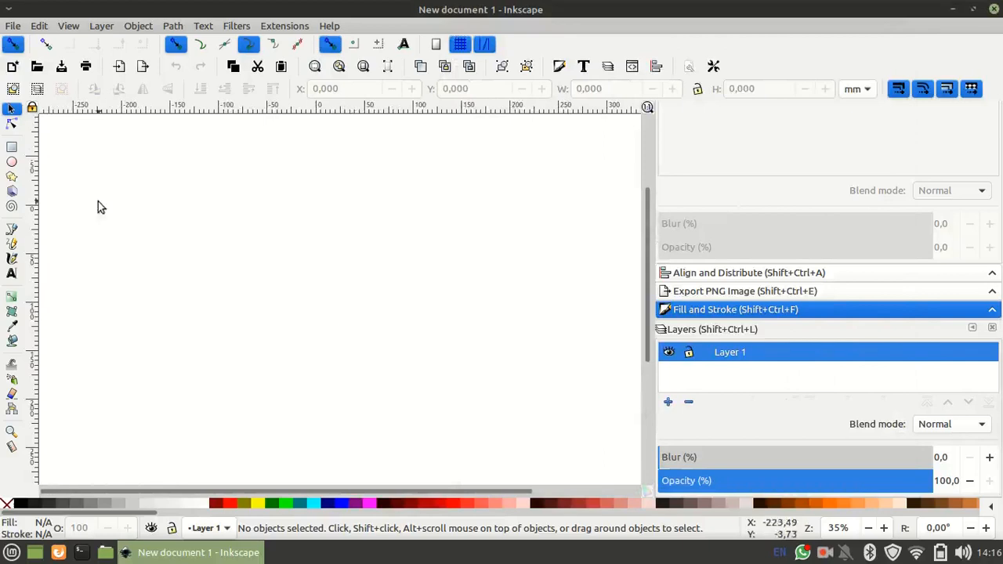
click(12, 149)
drag(254, 225, 460, 427)
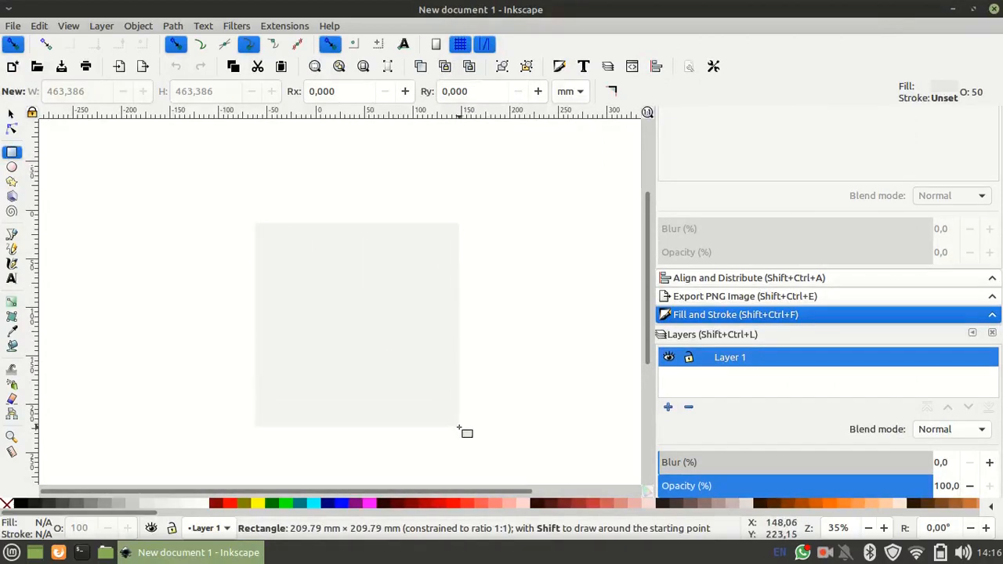
drag(460, 428, 460, 429)
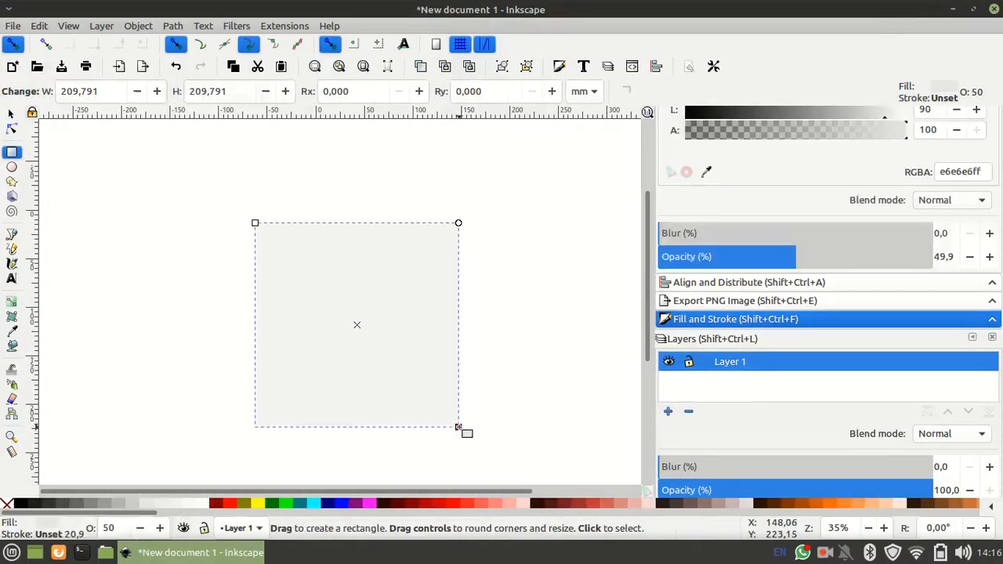
- Fill the square with red and set its opacity to 100%
click(234, 503)
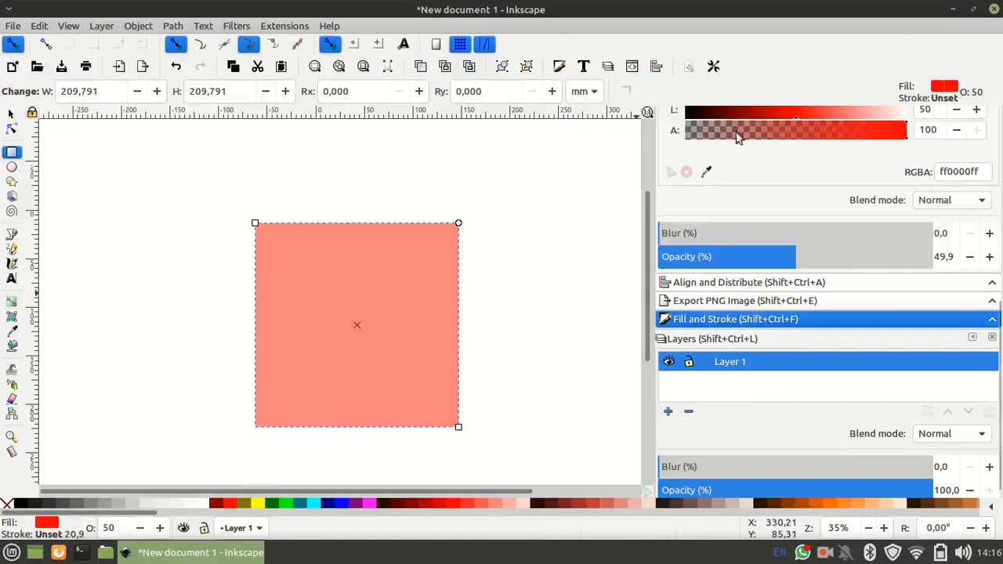
key(shift+ctrl+t)
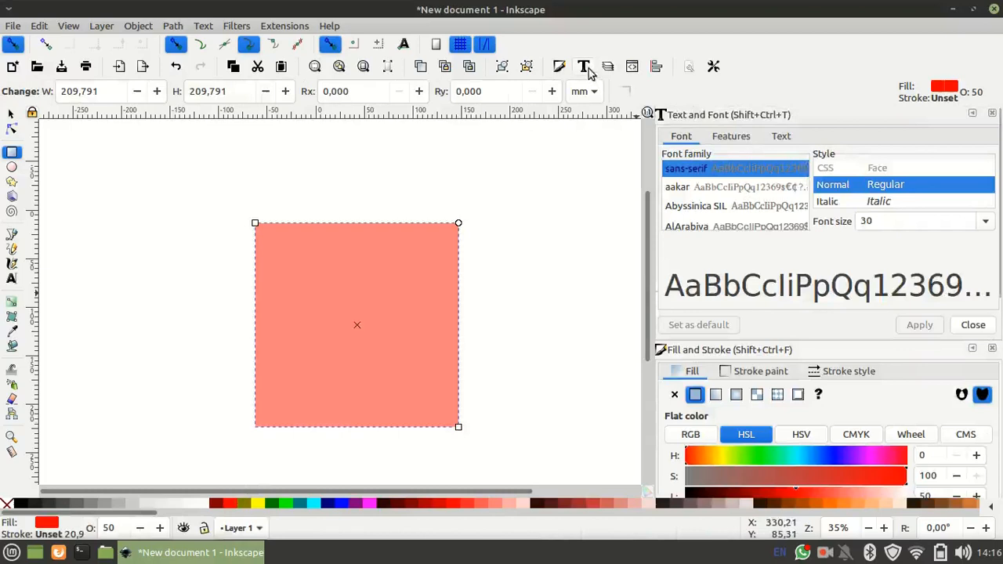
scroll(723, 271, down, 5)
scroll(724, 271, up, 3)
scroll(723, 269, down, 2)
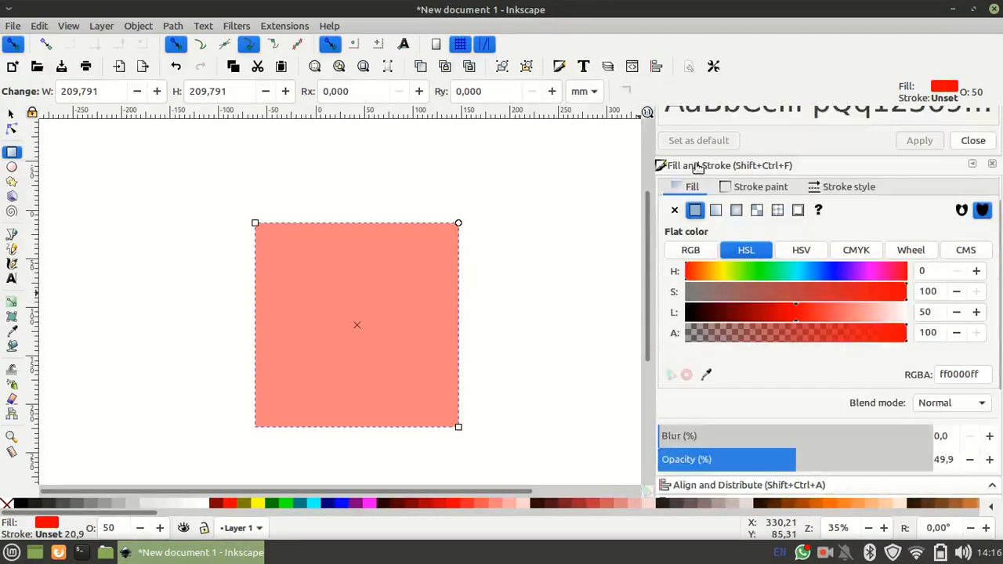
scroll(687, 316, down, 2)
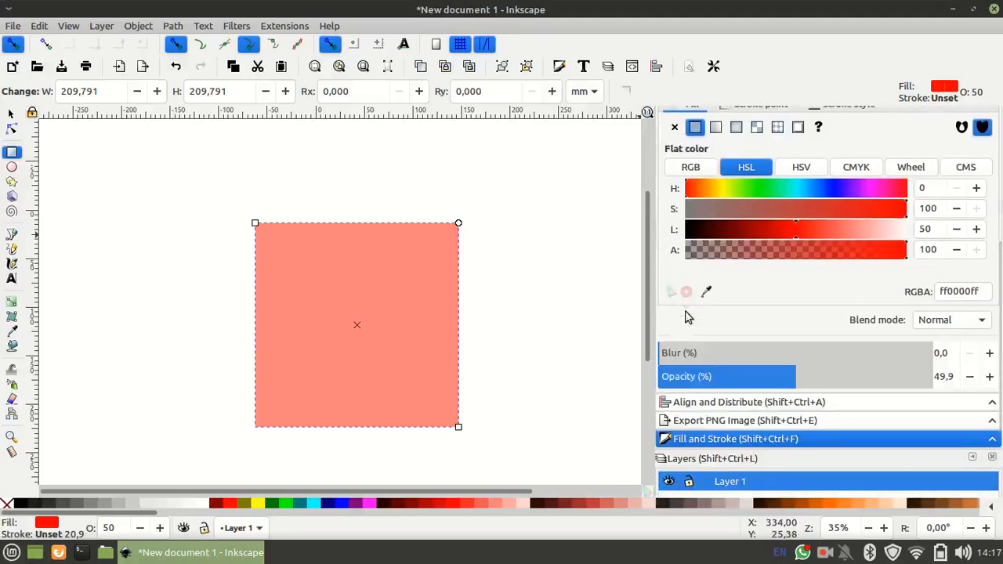
drag(802, 383, 994, 378)
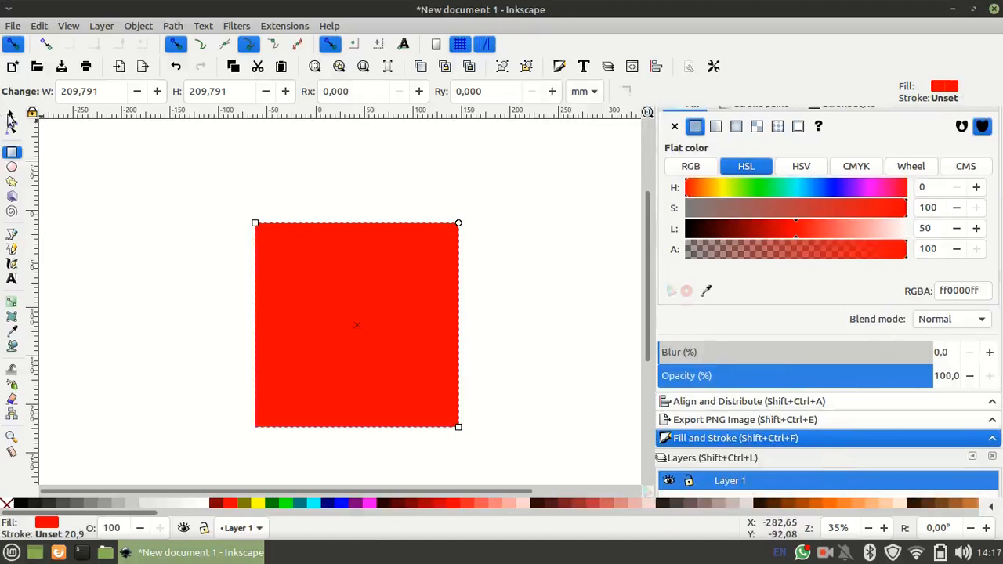
- Convert the square to a path and change its fill to yellow
click(10, 117)
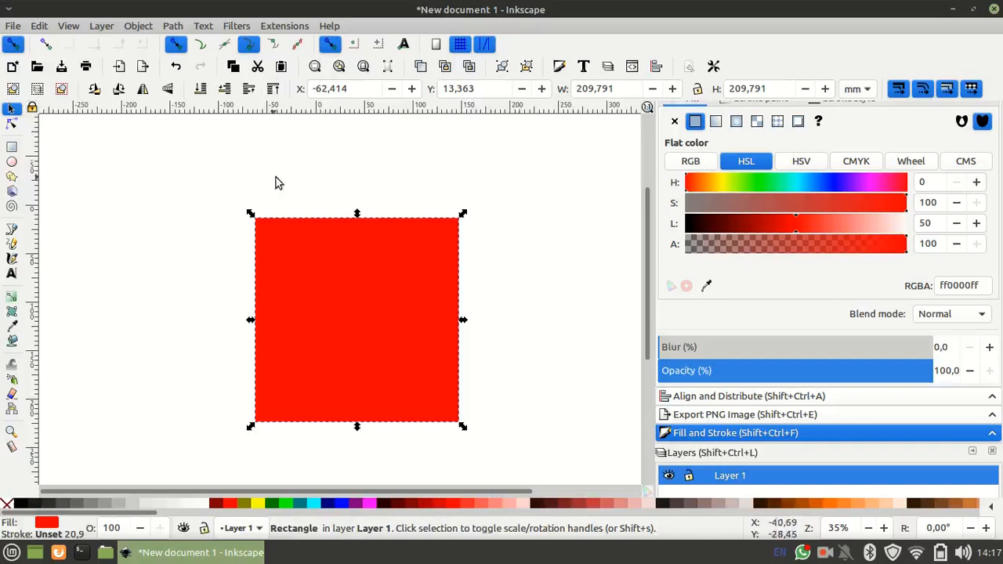
click(169, 26)
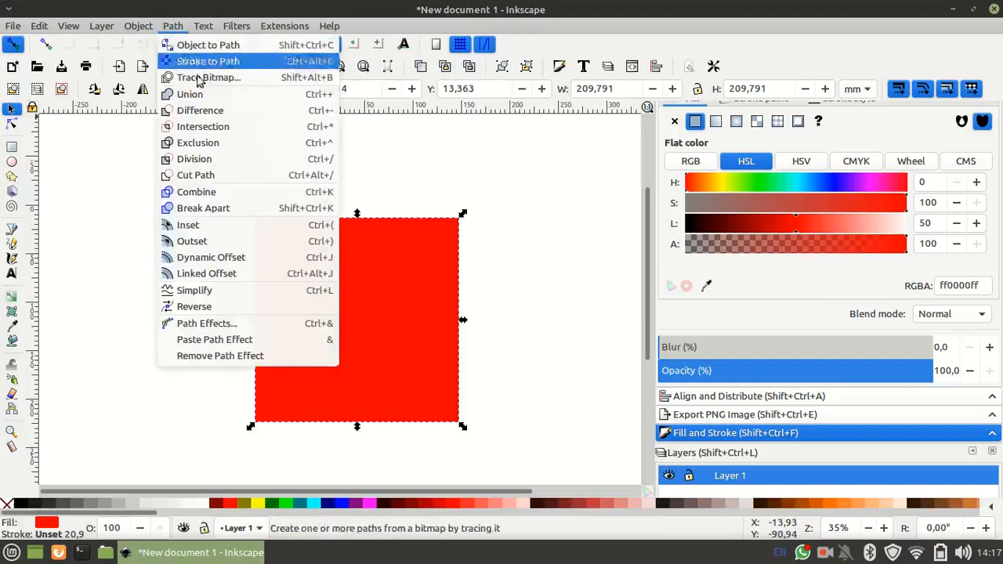
click(233, 49)
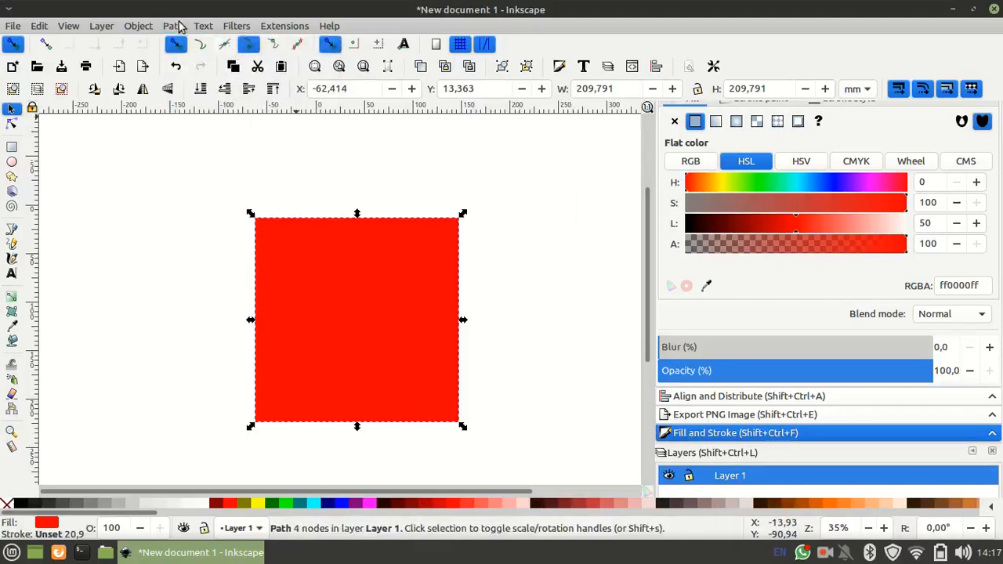
click(176, 25)
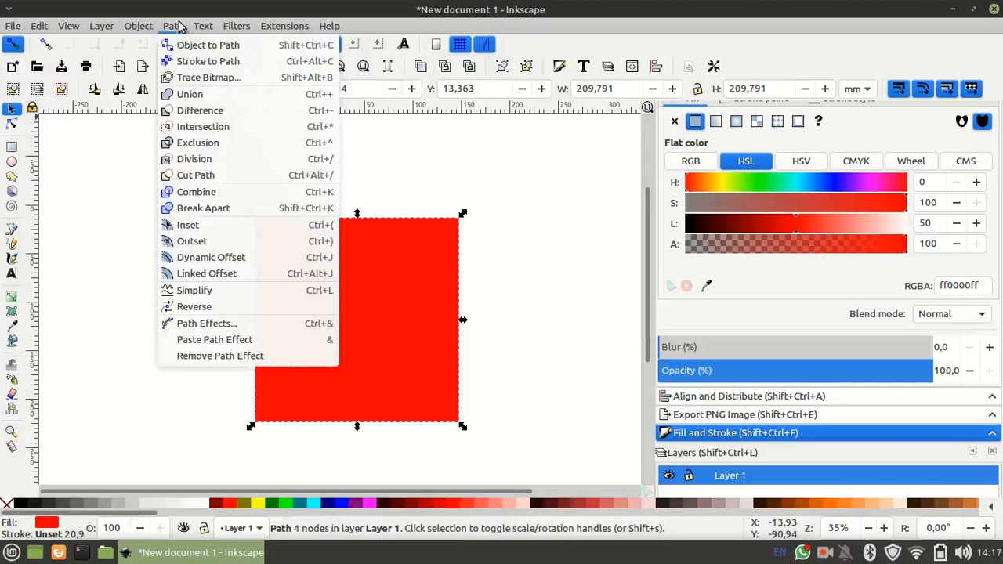
click(98, 164)
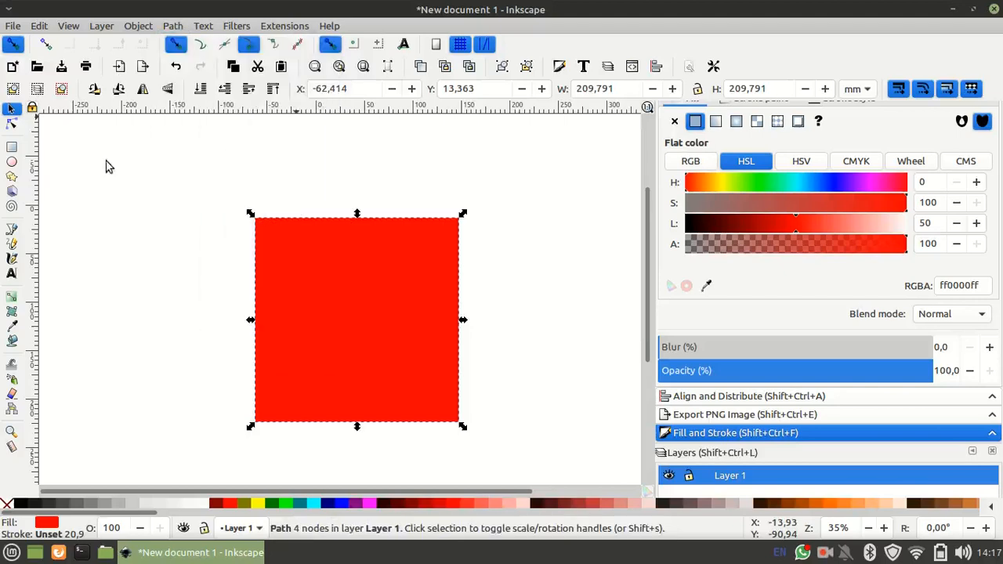
click(12, 161)
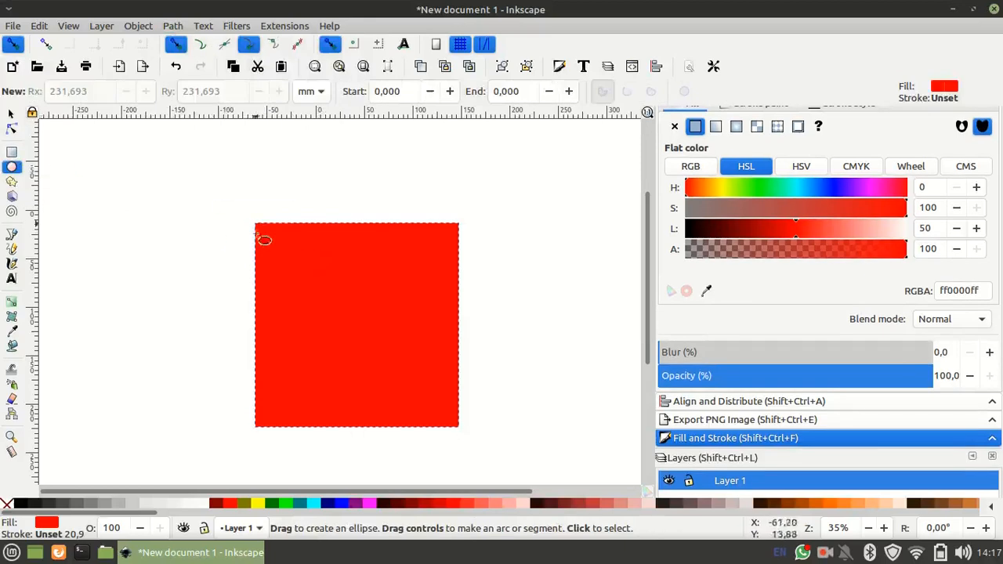
click(260, 504)
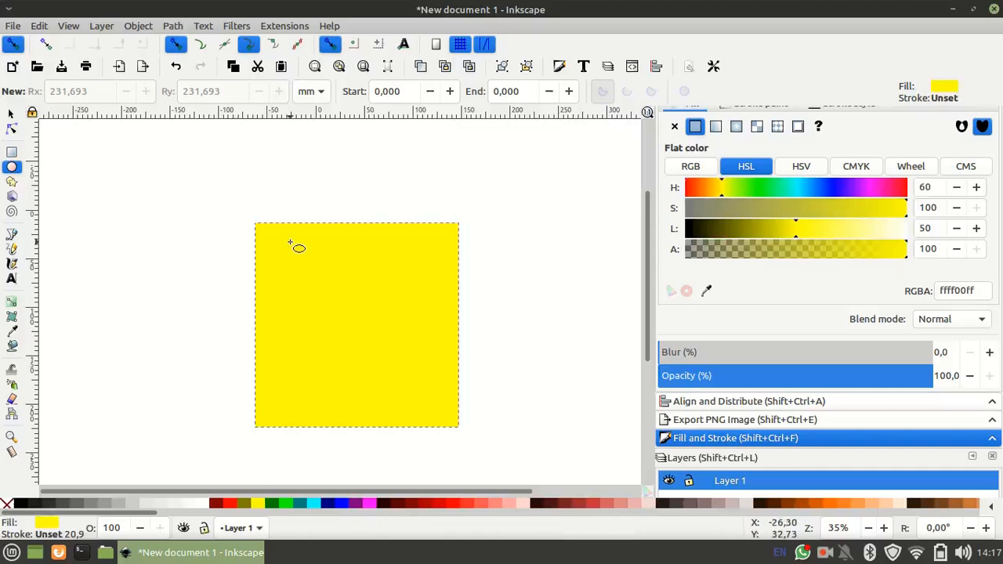
- Draw a circle of about 105 mm radius exactly inscribed in the square and fill it with navy
drag(257, 225, 458, 427)
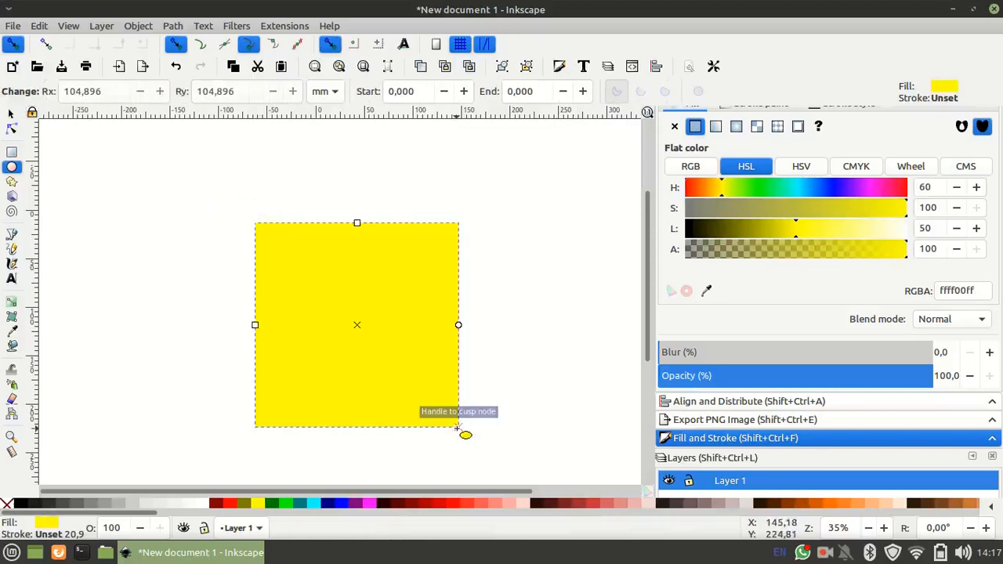
click(283, 504)
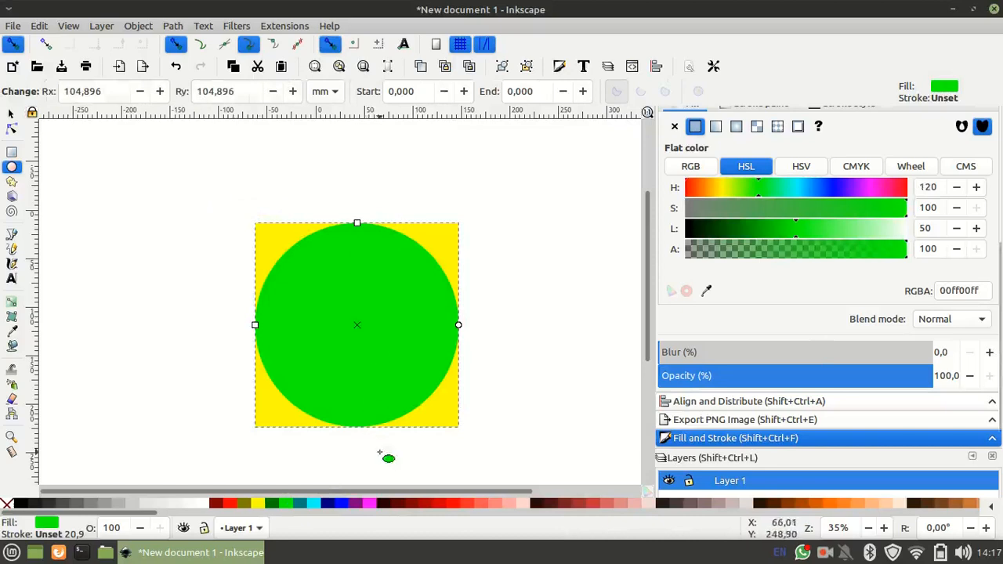
click(329, 504)
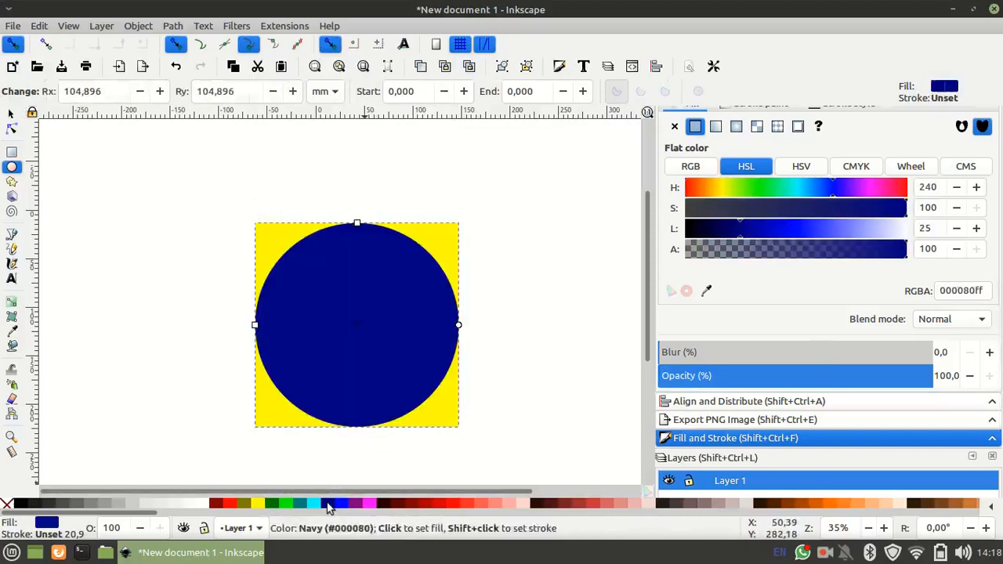
- Select the square and circle together and rotate them 45 degrees so the square stands on its corner
click(12, 112)
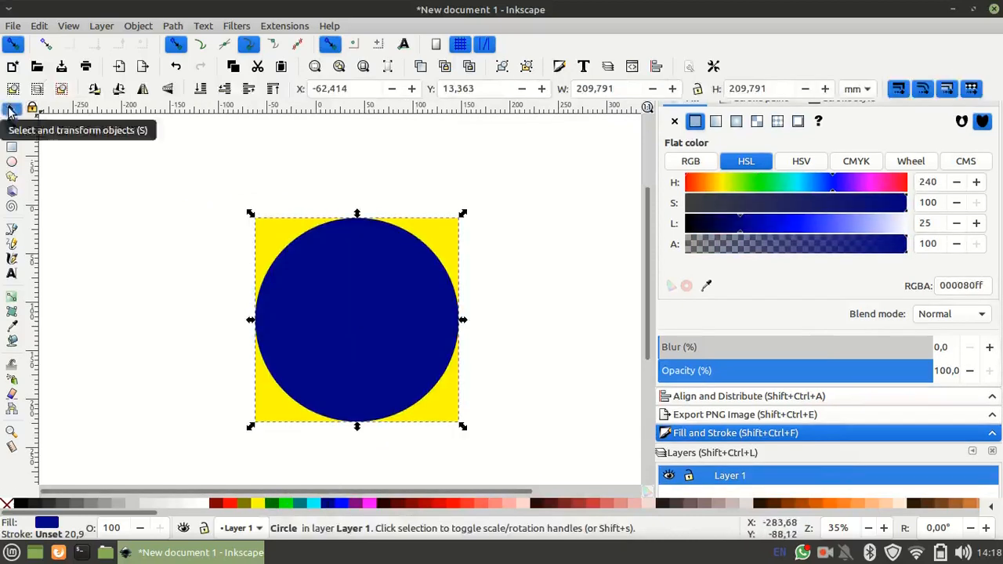
click(159, 248)
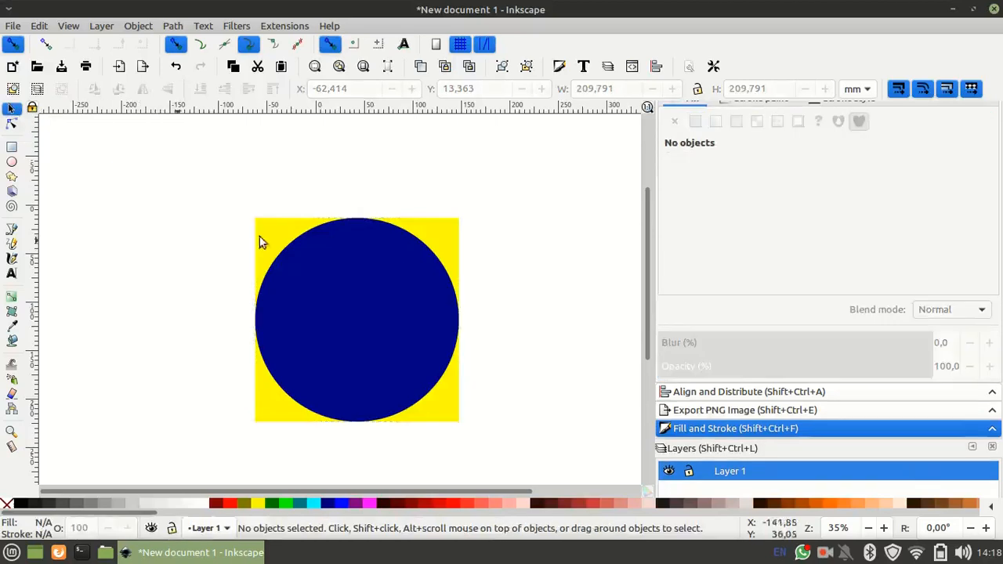
click(384, 256)
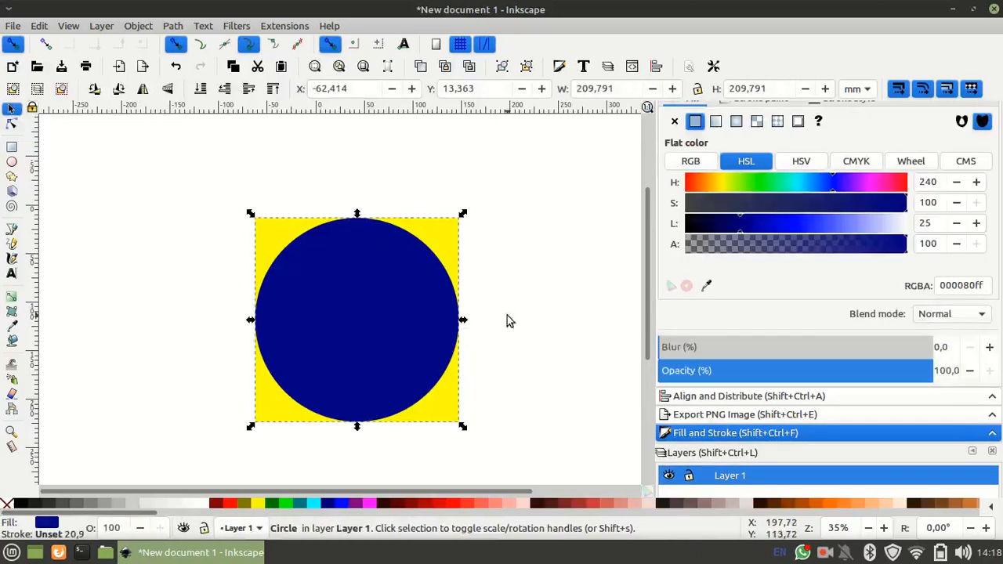
drag(497, 439, 212, 149)
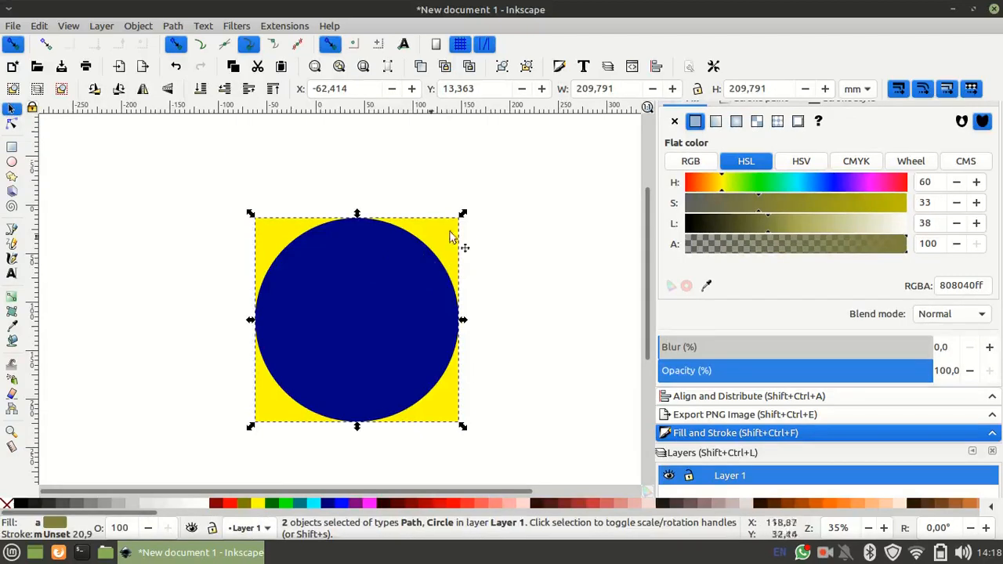
click(409, 275)
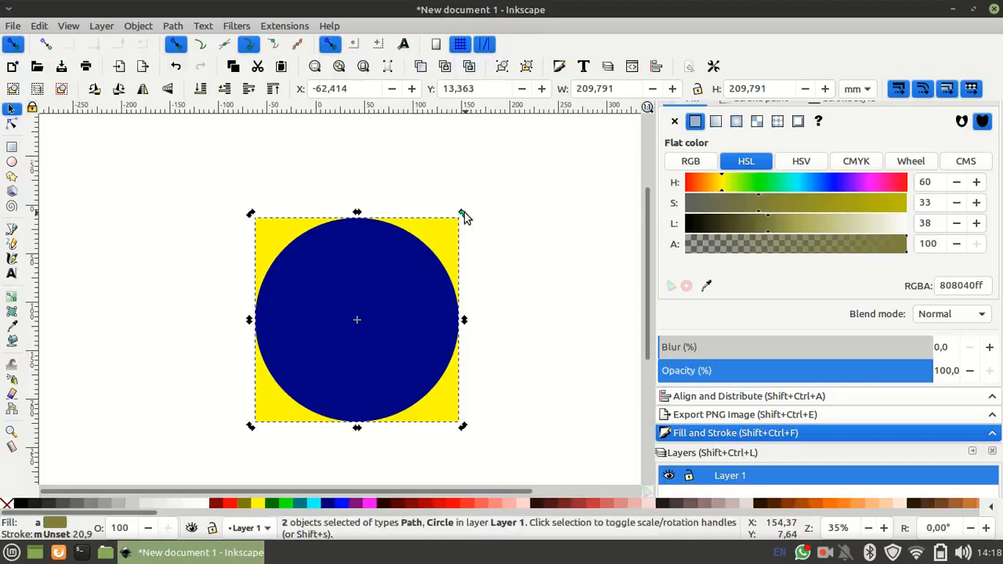
click(390, 282)
click(390, 282)
drag(462, 216, 501, 320)
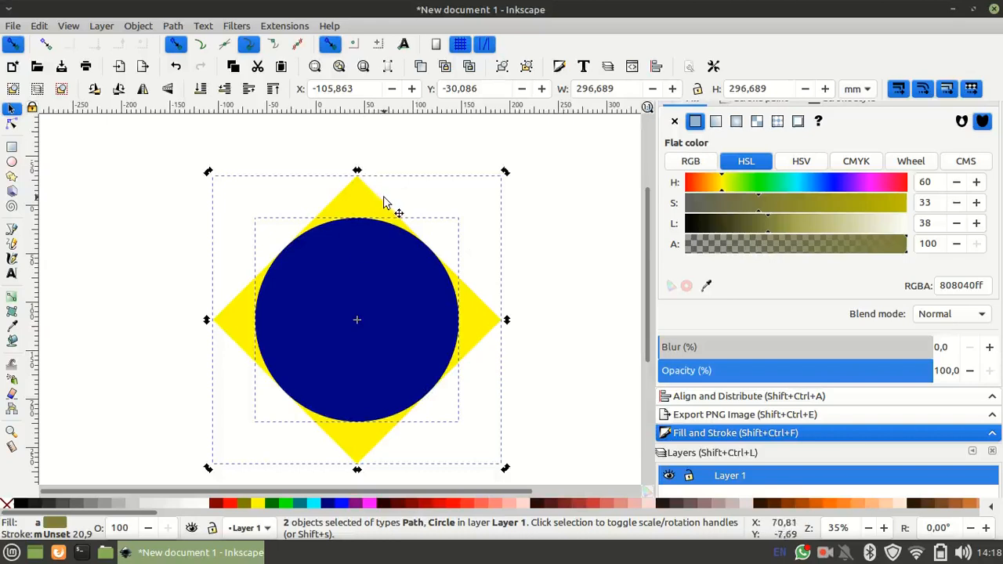
click(530, 240)
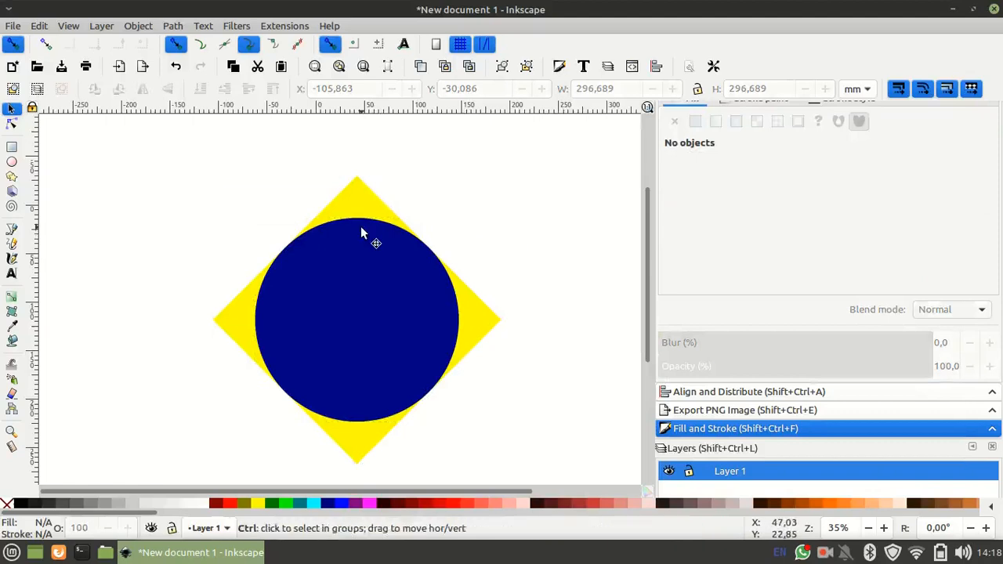
- Select the navy circle and switch to node editing to show its handles
ctrl+scroll(361, 233, up, 3)
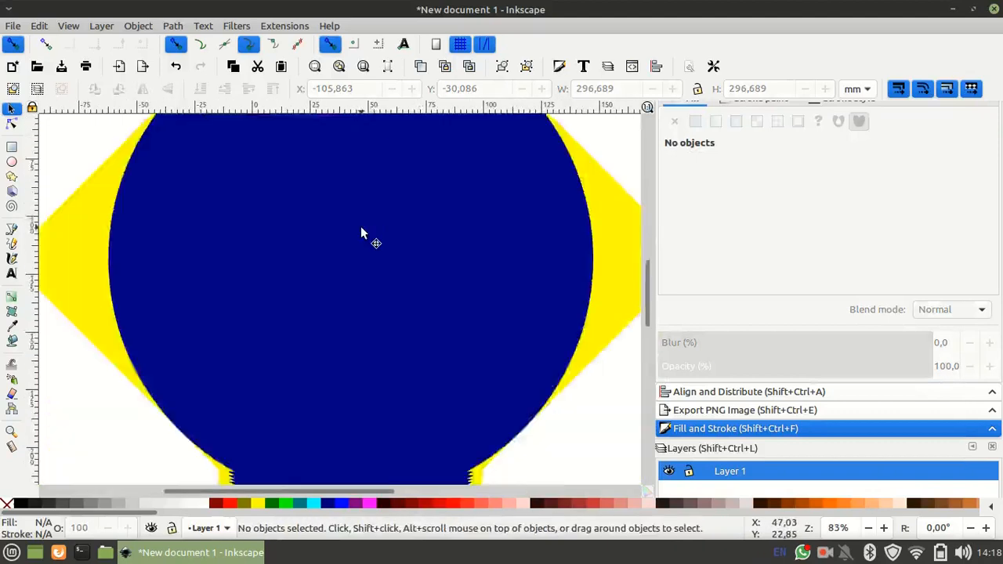
click(361, 233)
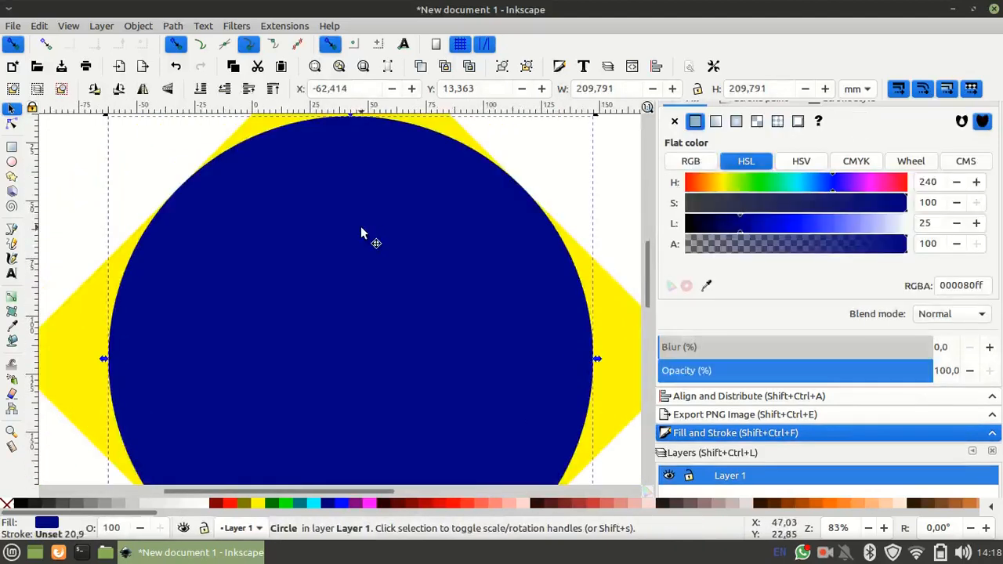
scroll(308, 199, up, 3)
scroll(308, 199, right, 2)
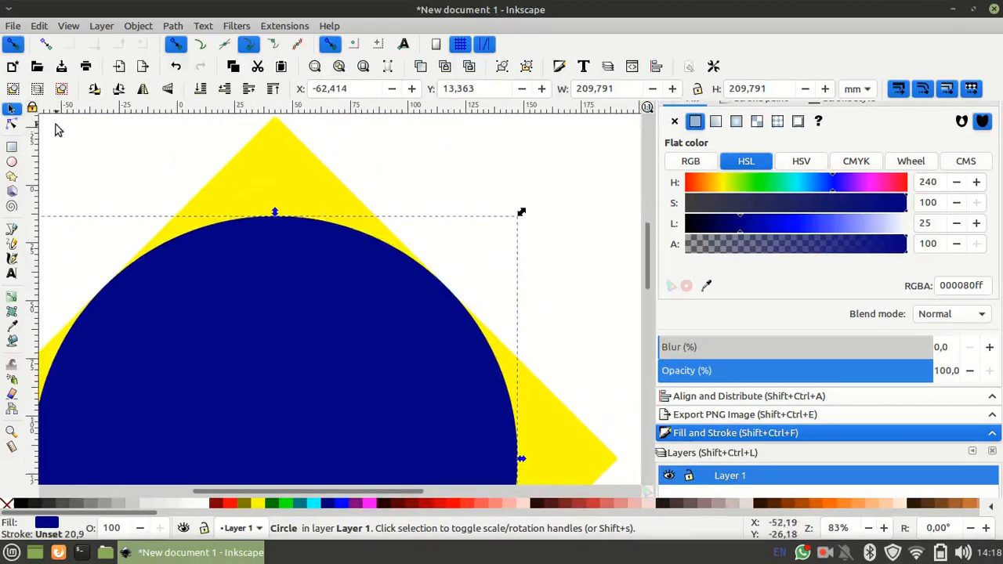
click(11, 123)
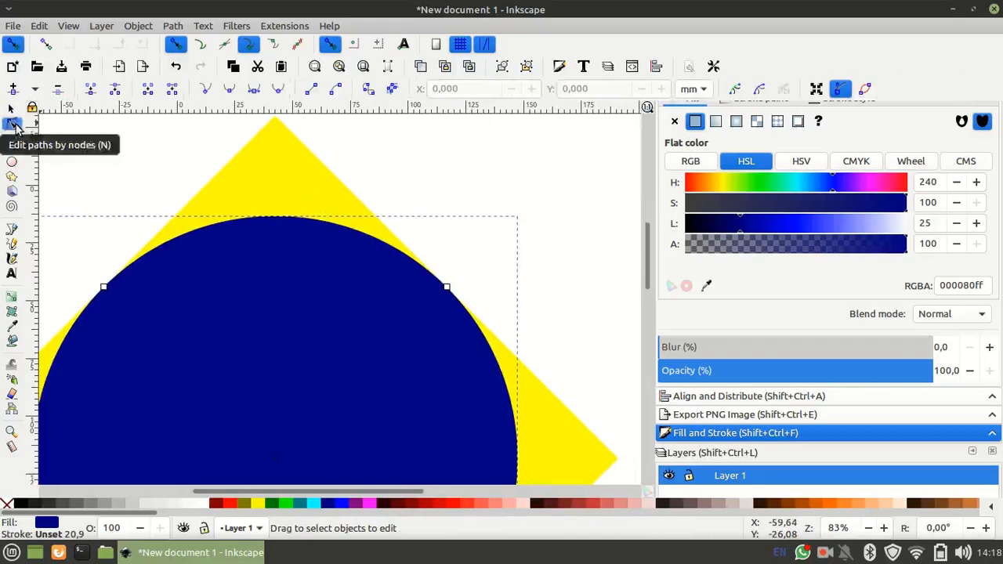
scroll(176, 312, down, 1)
scroll(176, 312, down, 6)
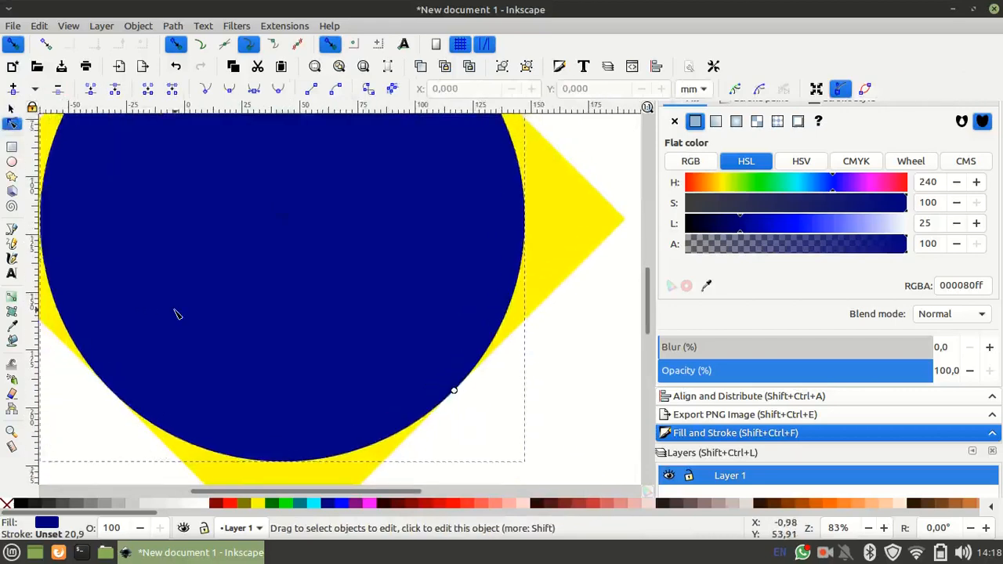
scroll(176, 312, left, 3)
scroll(176, 312, right, 3)
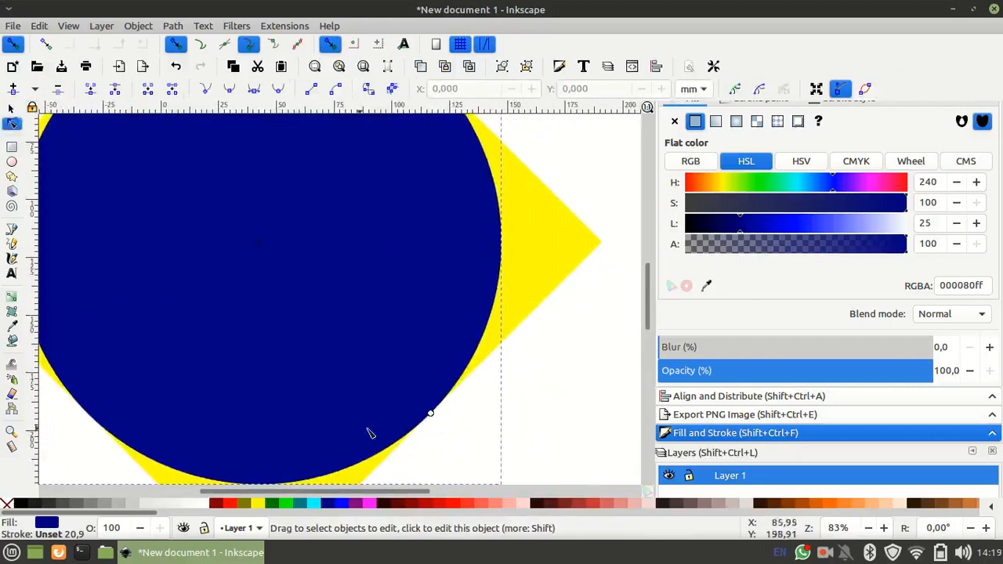
drag(430, 414, 473, 338)
key(ctrl+z)
scroll(467, 340, up, 7)
scroll(467, 340, left, 1)
scroll(467, 340, down, 7)
scroll(467, 340, up, 4)
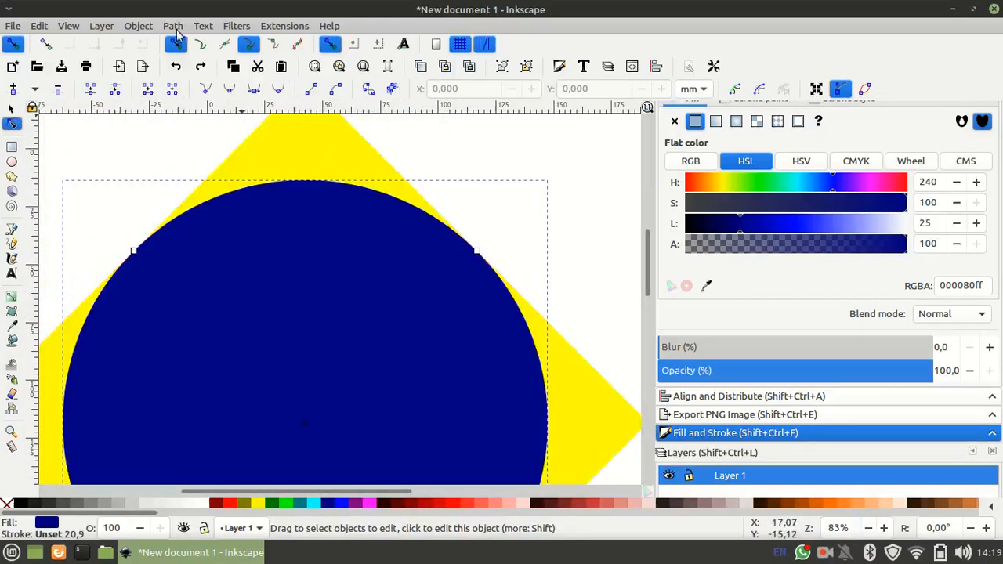
- Convert the navy circle to a path so that it has editable nodes
click(170, 26)
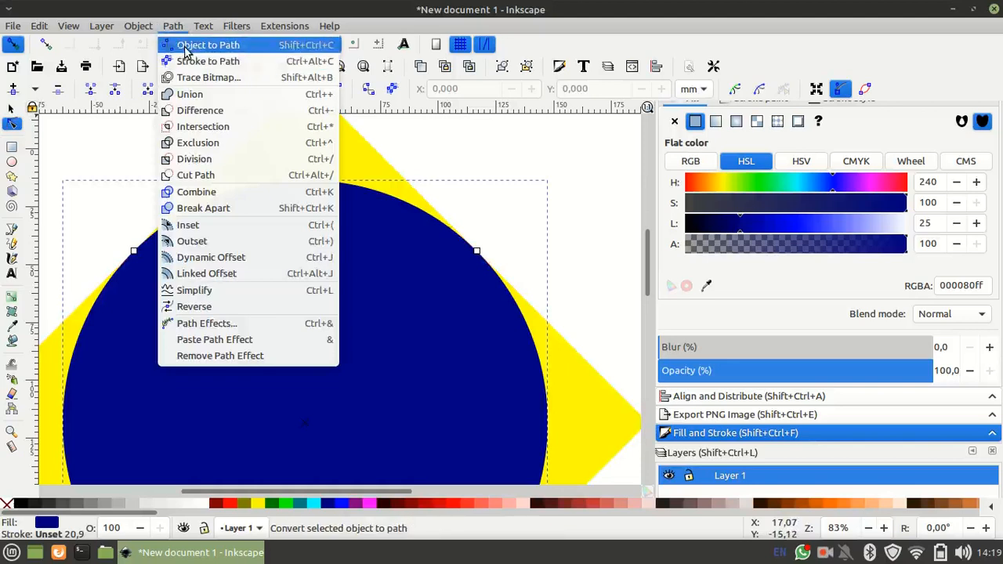
click(186, 51)
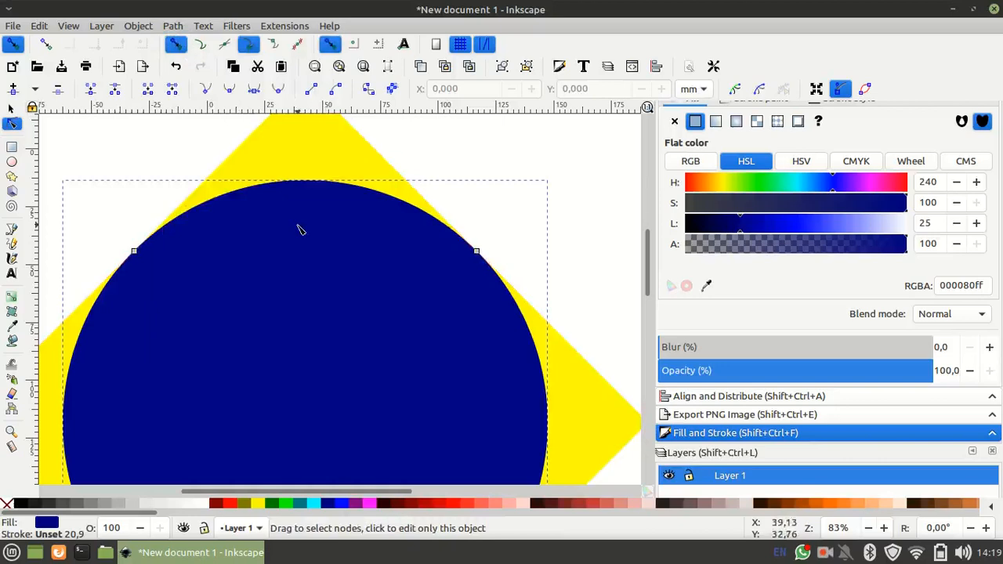
scroll(398, 382, down, 8)
scroll(397, 382, up, 5)
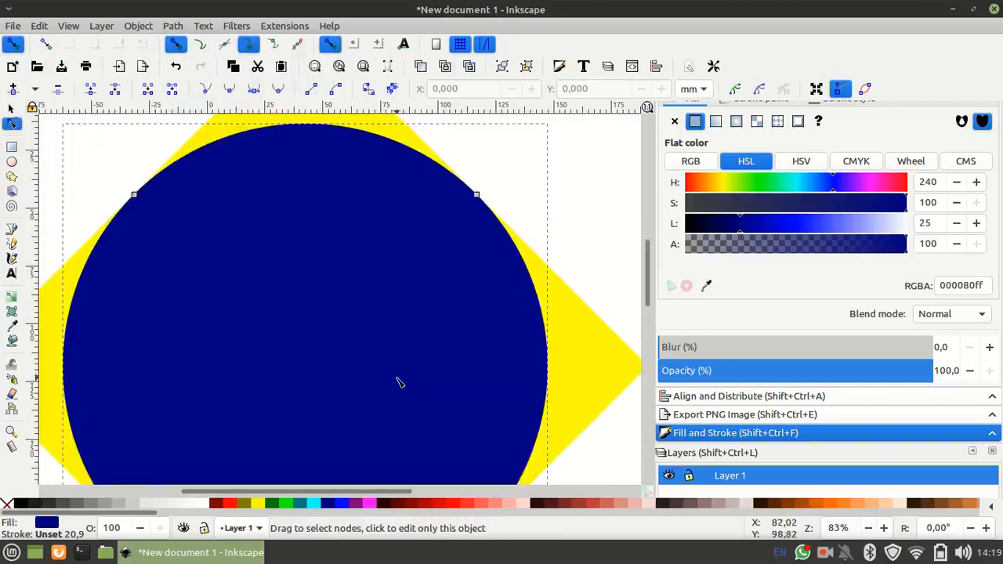
scroll(397, 382, up, 1)
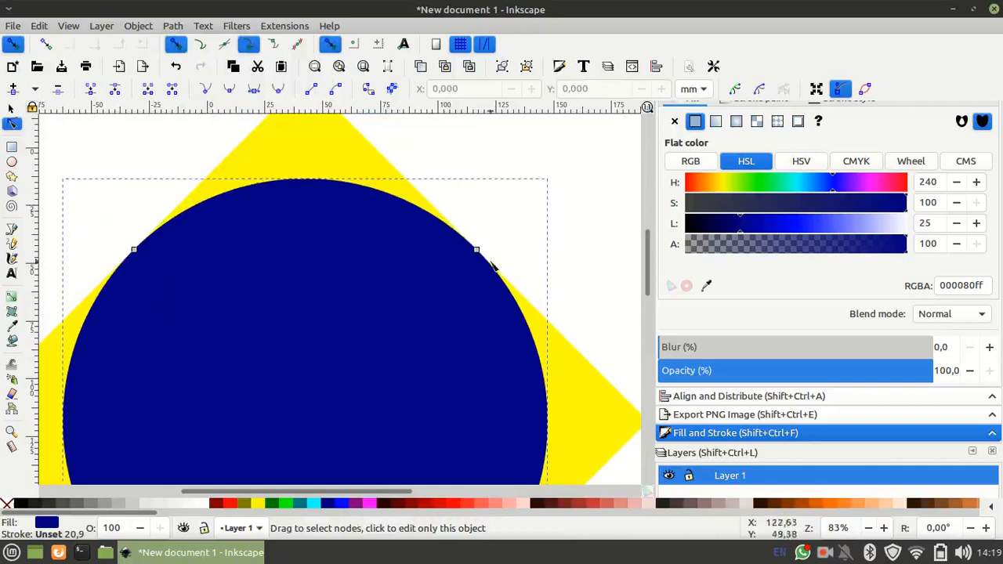
- Select the circle's two upper nodes and insert a new node midway between them at the circle's top
drag(596, 297, 43, 160)
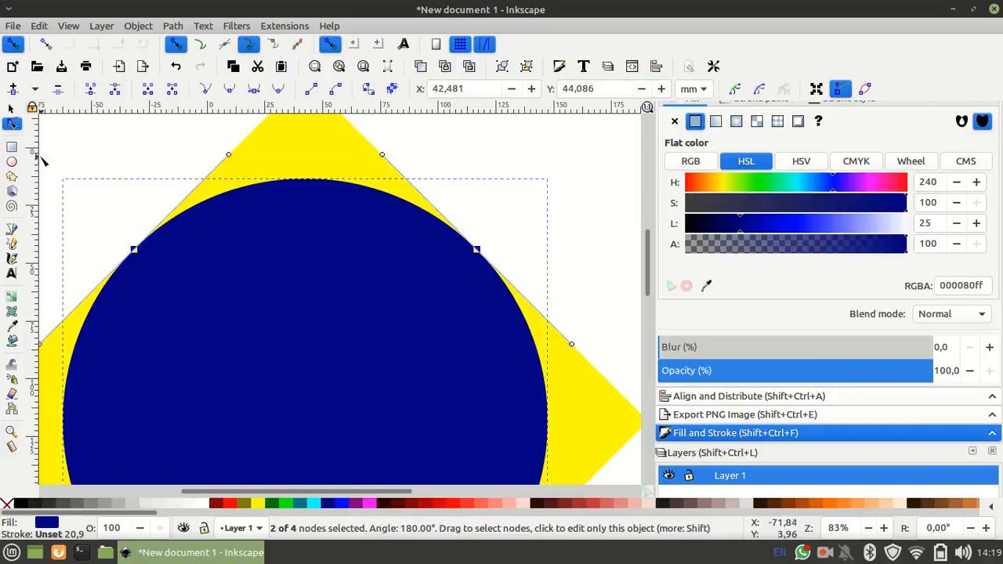
click(15, 88)
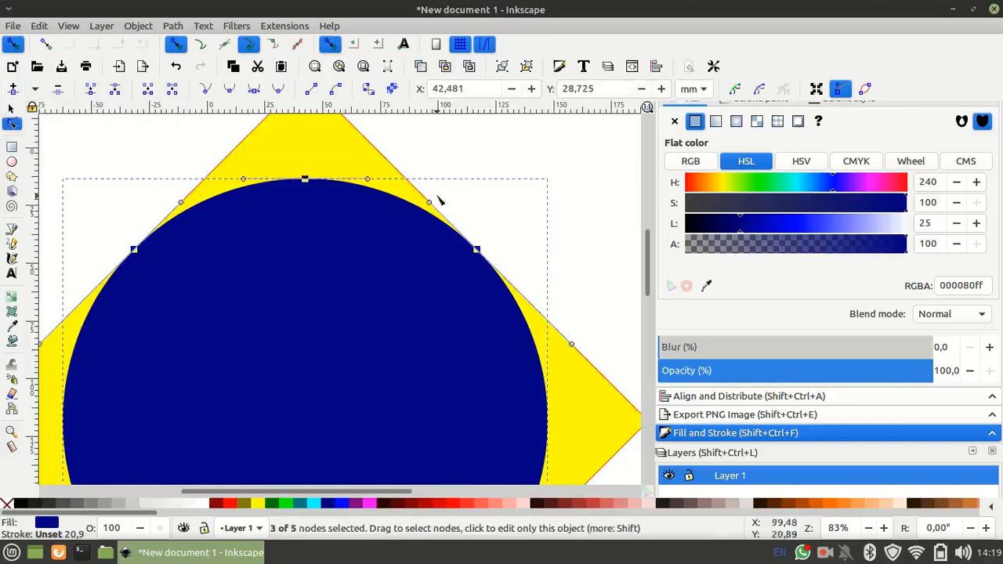
scroll(549, 197, up, 2)
click(468, 192)
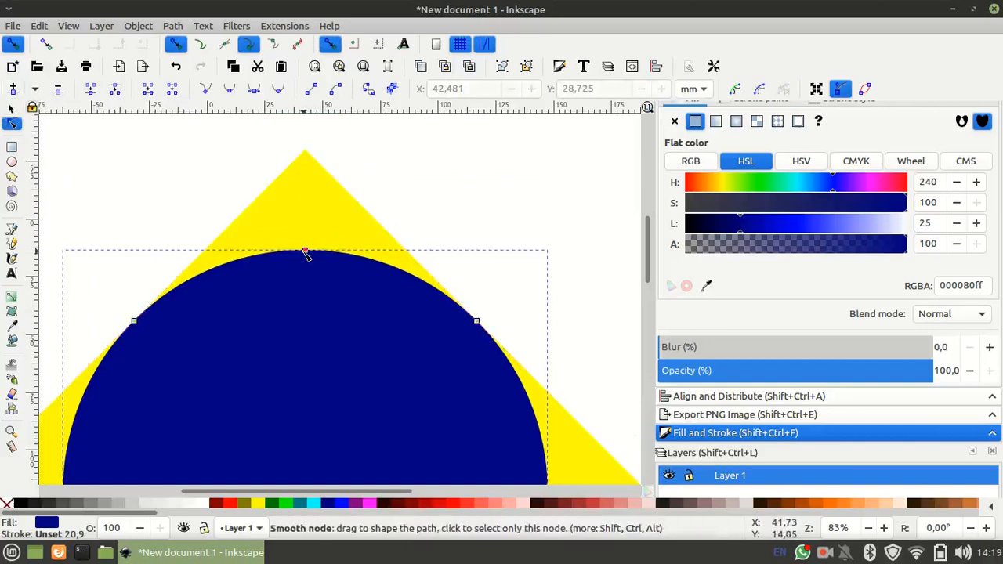
- Make the circle's top node a corner node and move it straight up to the yellow square's top corner
click(306, 253)
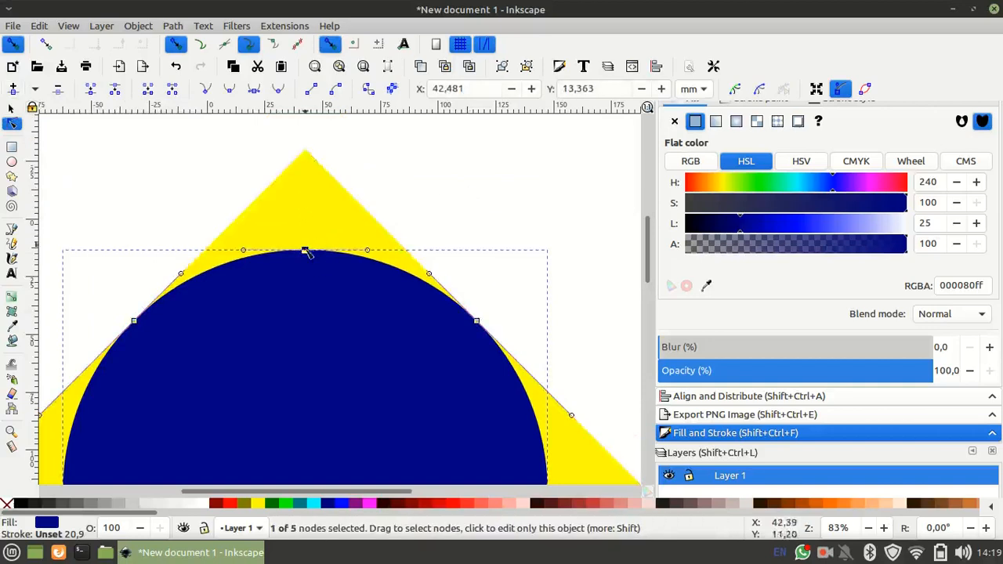
click(206, 90)
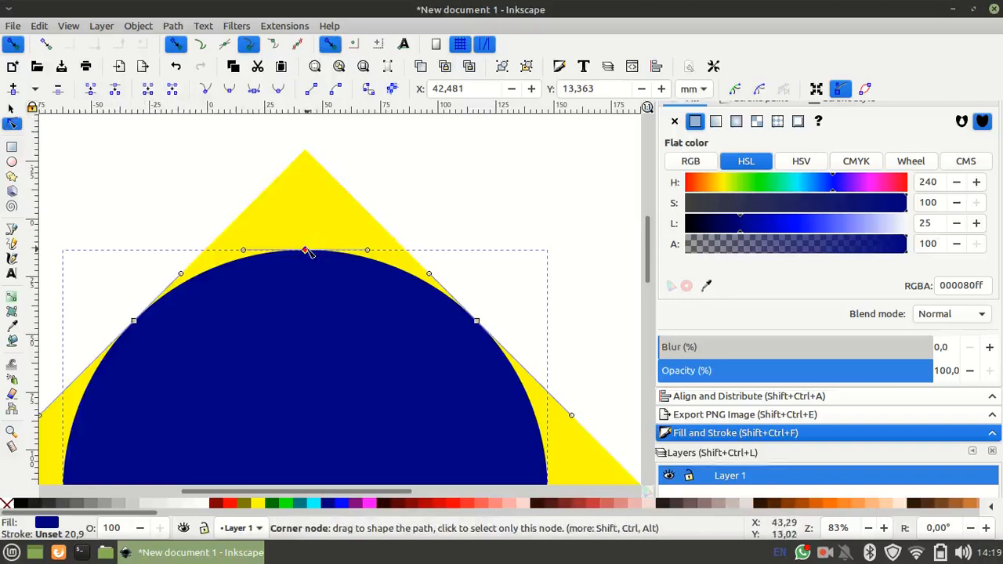
drag(308, 251, 307, 150)
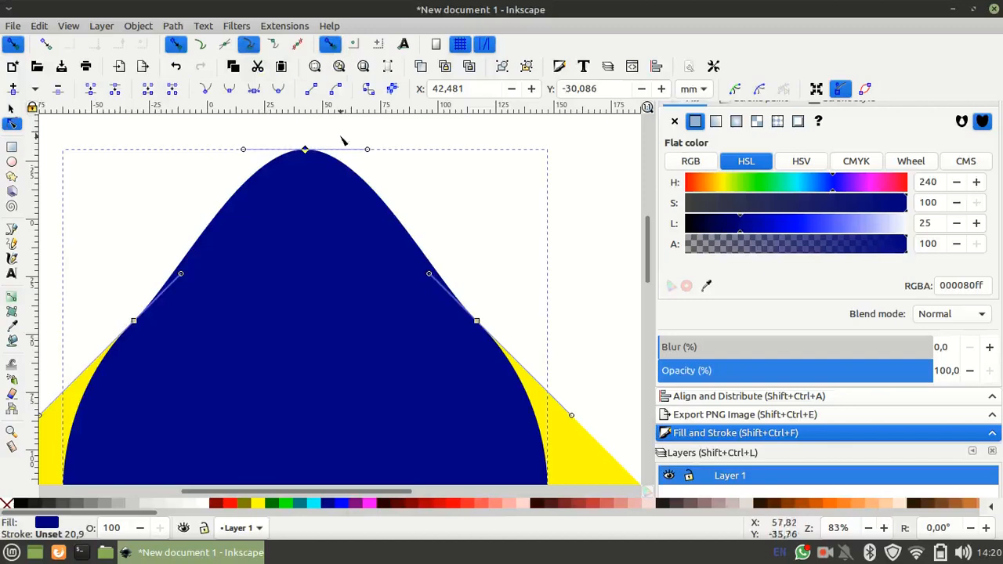
- Collapse both handles of the top node into the node so the two upper sides form a sharp, straight-edged tip
click(400, 221)
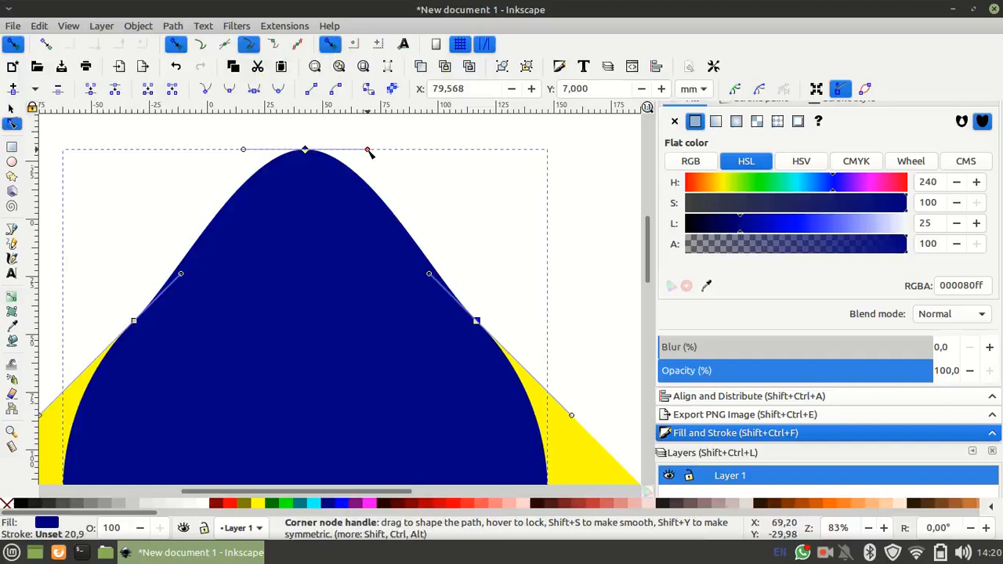
drag(368, 151, 305, 151)
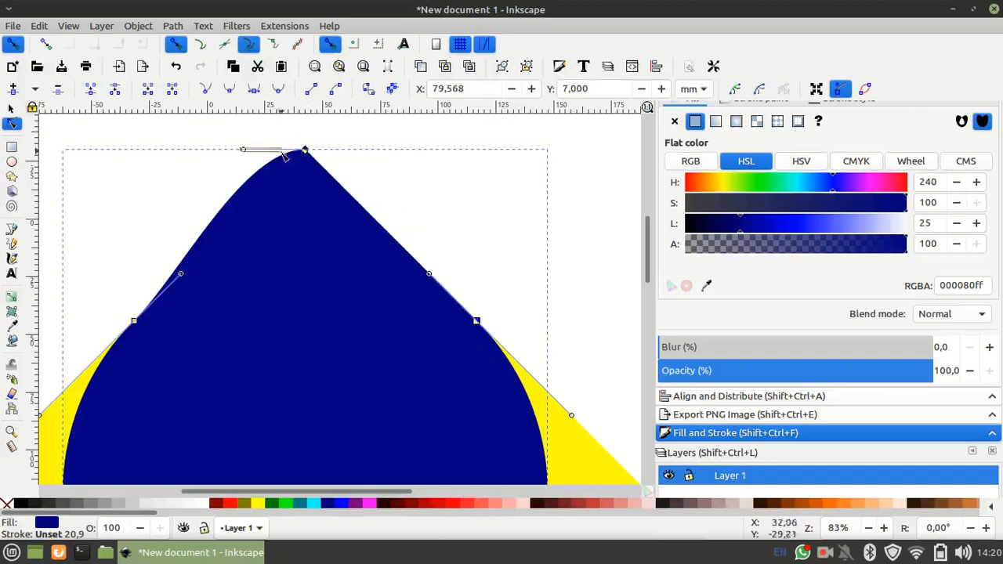
click(266, 150)
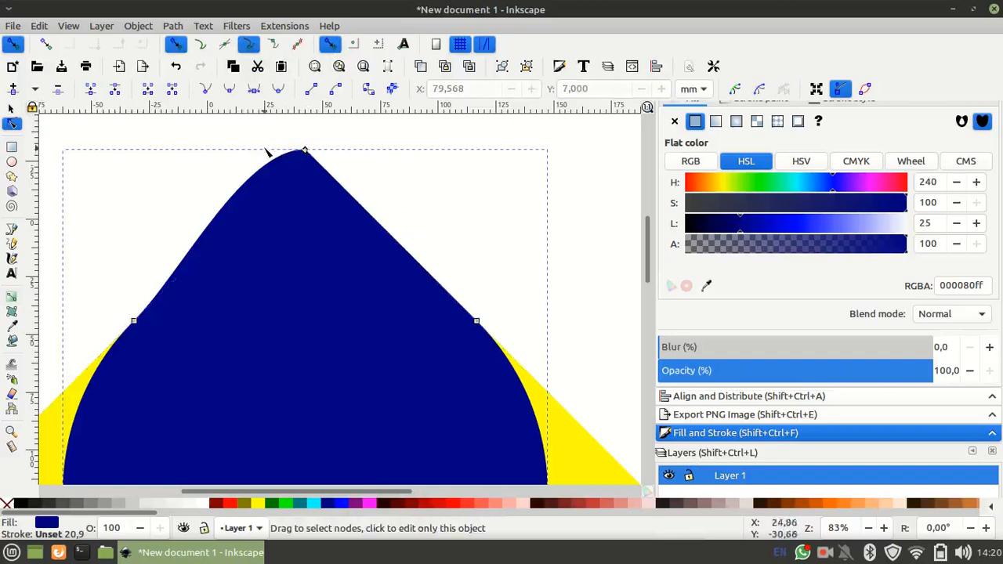
click(306, 152)
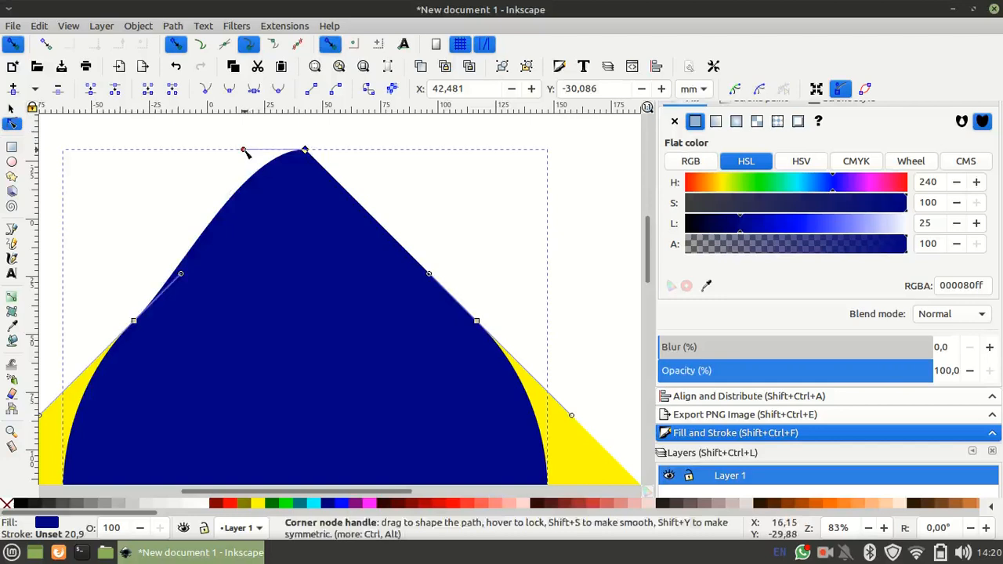
drag(243, 151, 307, 154)
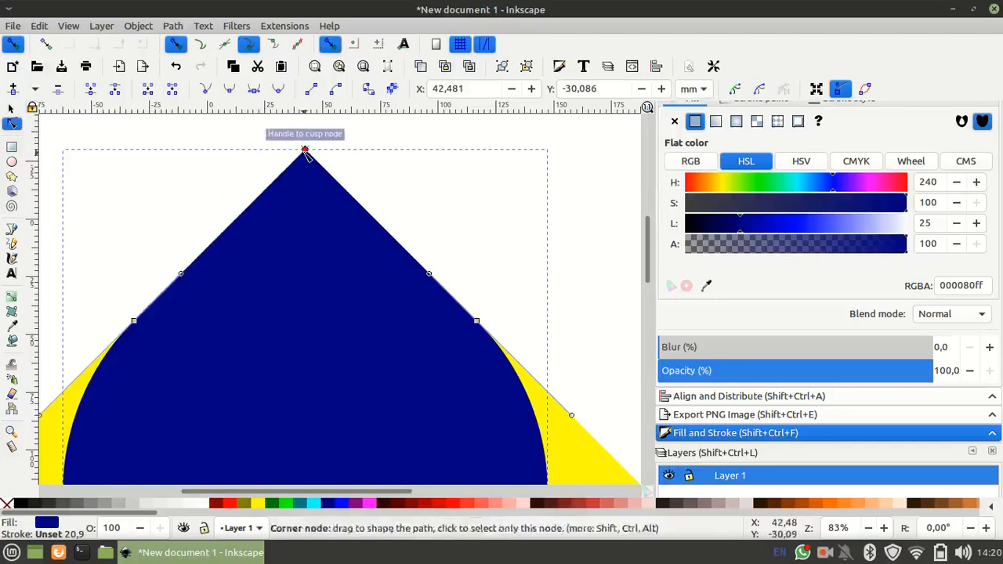
- Select the navy teardrop and the yellow square together and rotate them 90 degrees clockwise so the tip points right
key(minus)
key(minus)
key(minus)
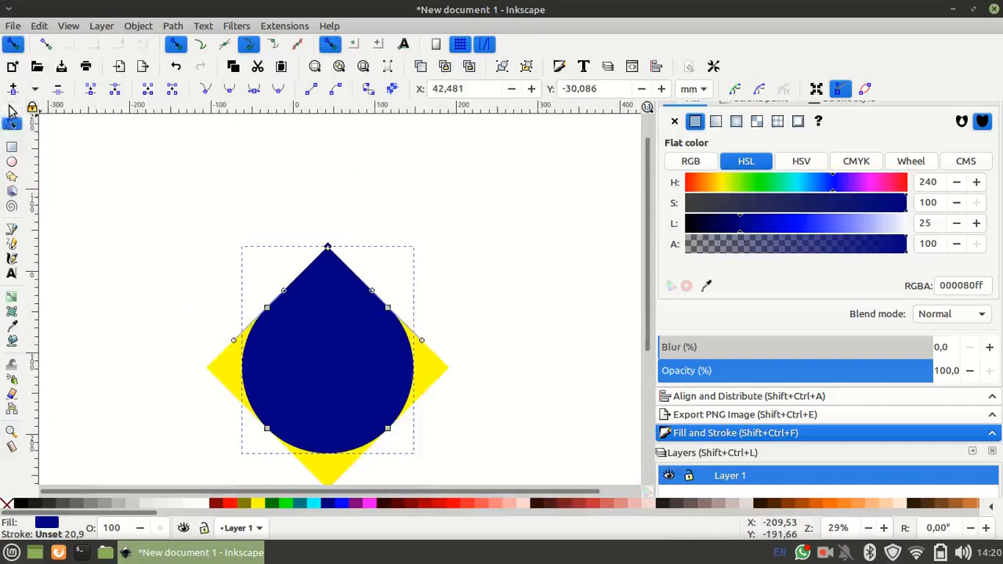
click(13, 108)
scroll(447, 435, down, 1)
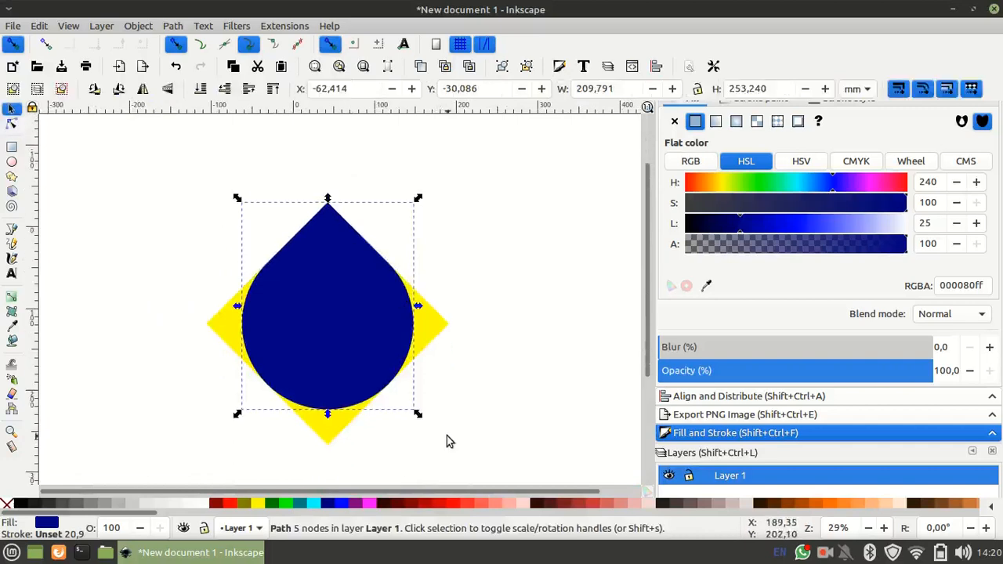
drag(492, 460, 163, 163)
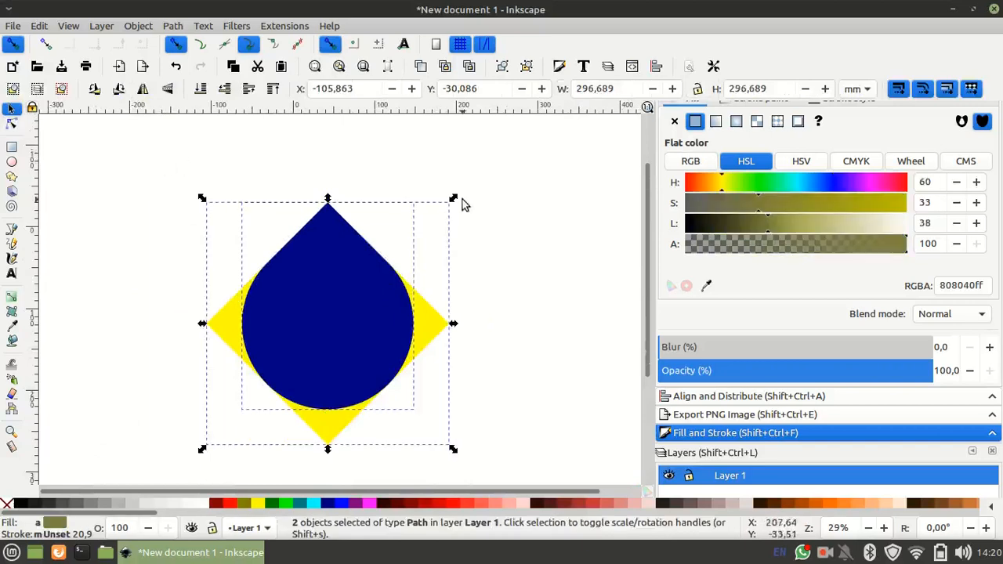
click(326, 284)
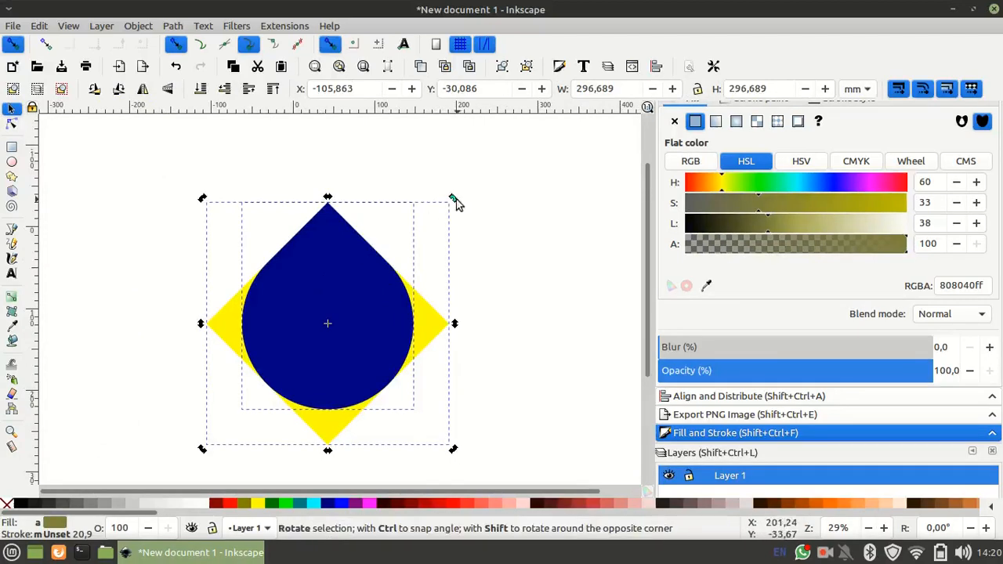
drag(456, 199, 448, 432)
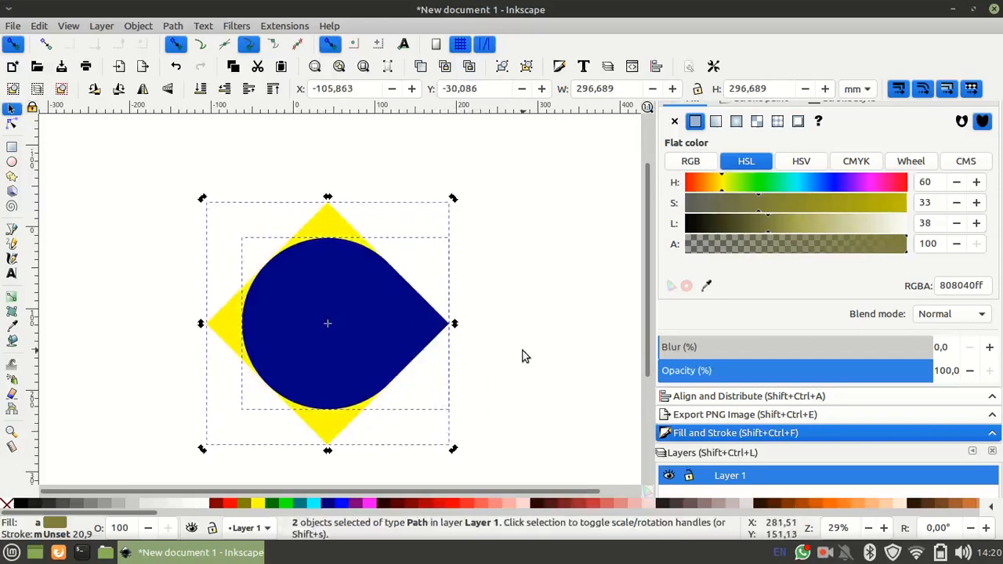
- Delete the yellow square, keeping only the navy teardrop
key(Escape)
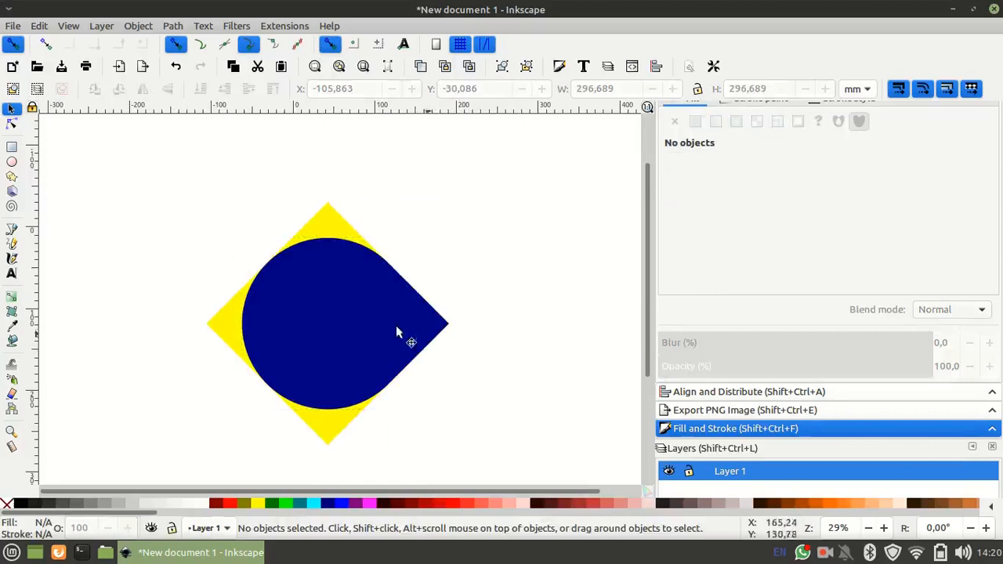
click(330, 219)
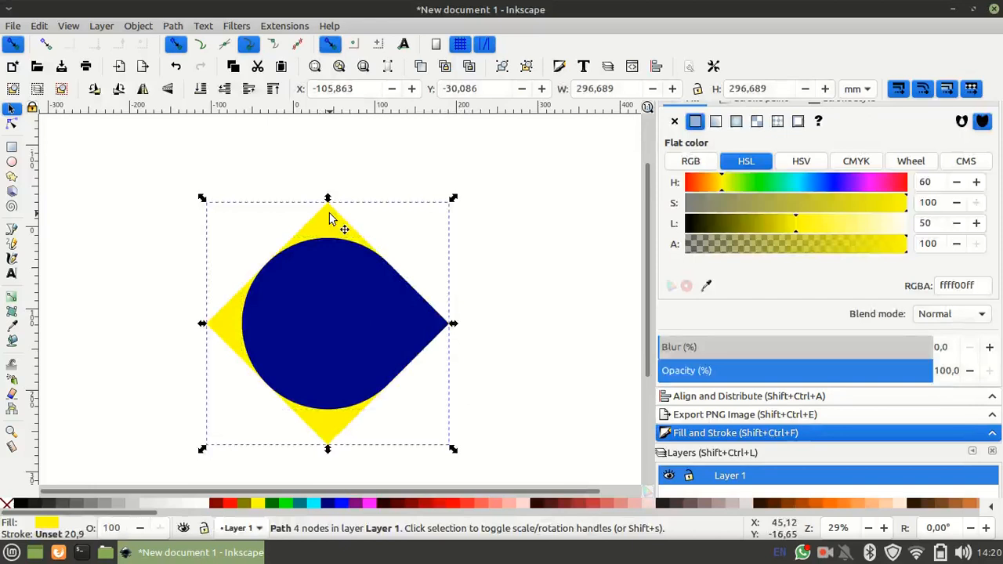
key(Delete)
- Duplicate the navy teardrop and place the copy to the right of the original, at about X 239 mm, Y 16 mm
scroll(463, 302, right, 4)
scroll(462, 296, right, 1)
click(247, 313)
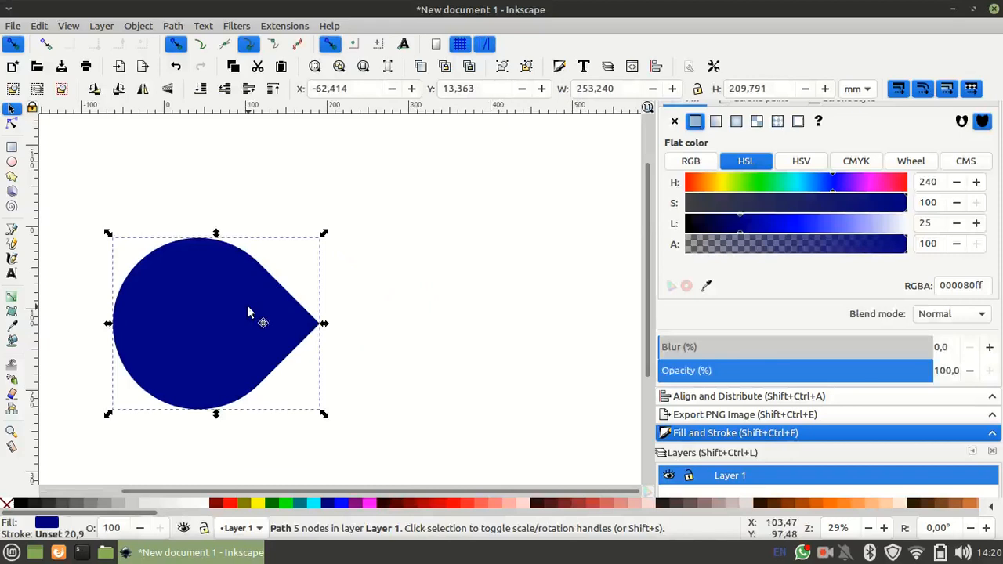
right_click(248, 313)
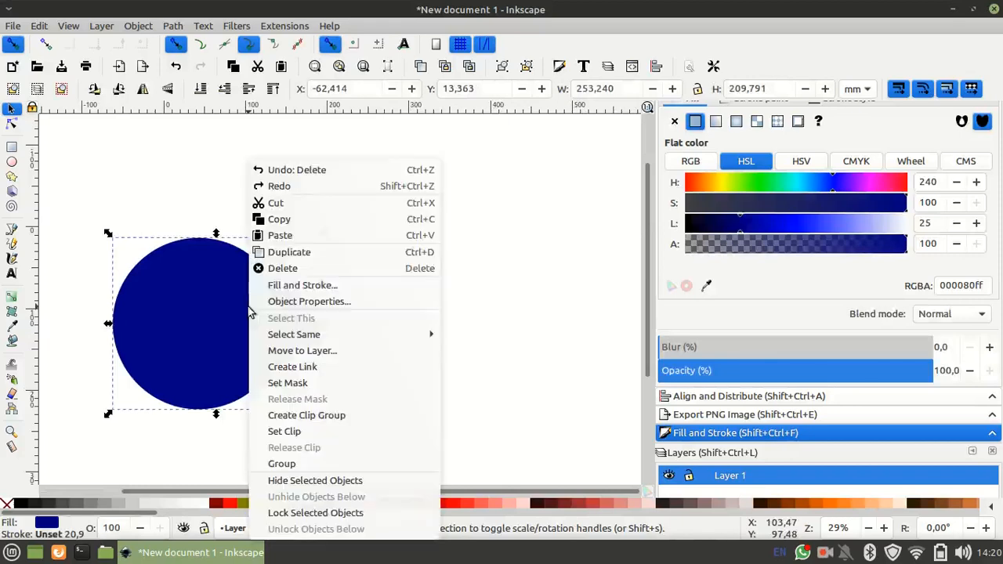
click(277, 258)
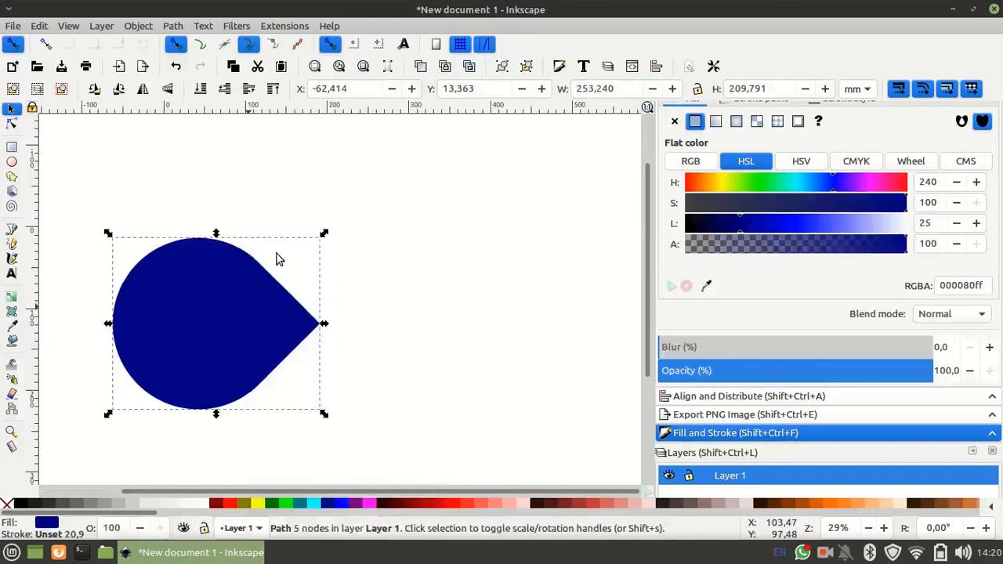
drag(235, 313, 476, 307)
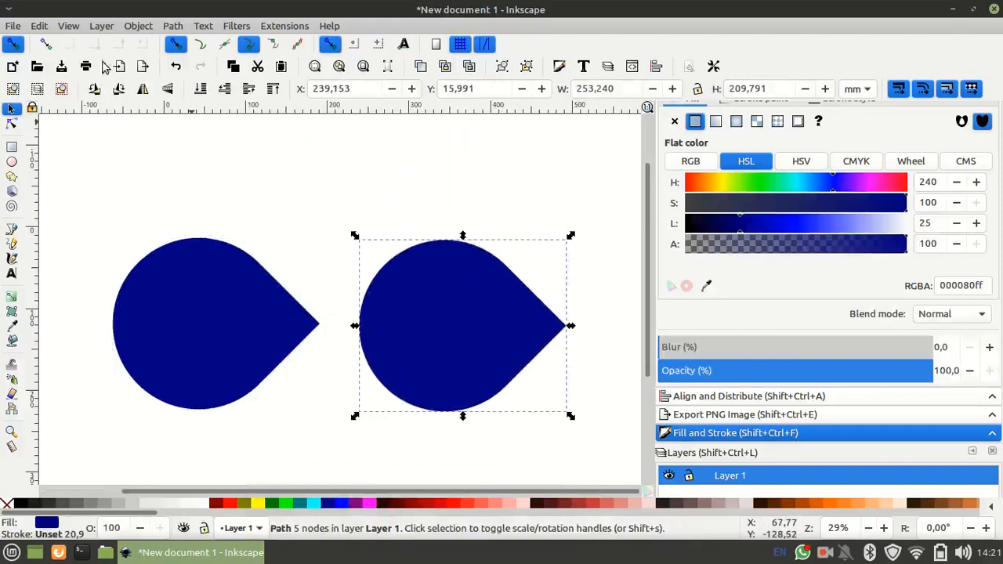
- Flip the teardrop copy horizontally so its tip faces the original and move it up to about X 236 mm, Y -26 mm
click(143, 91)
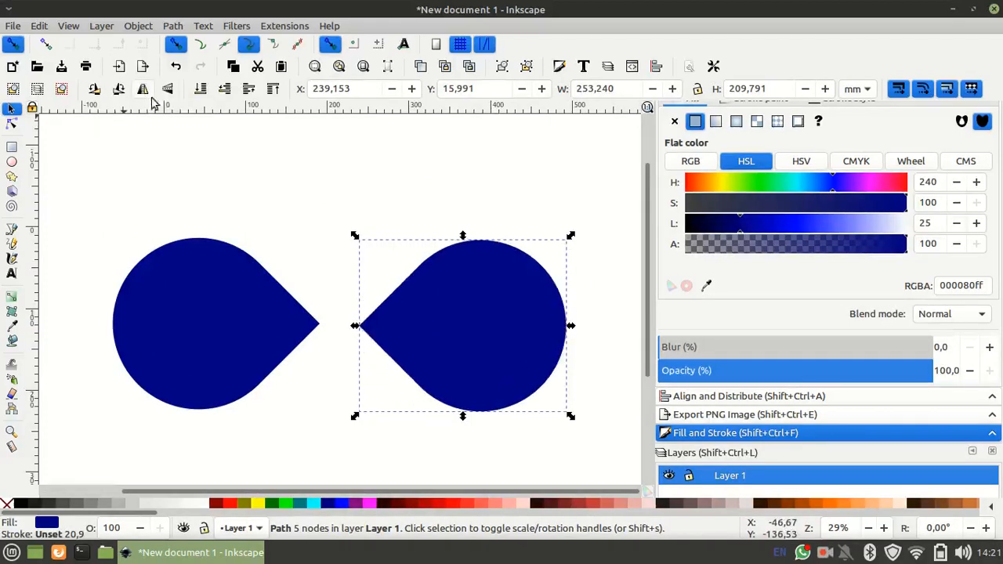
drag(456, 314, 453, 281)
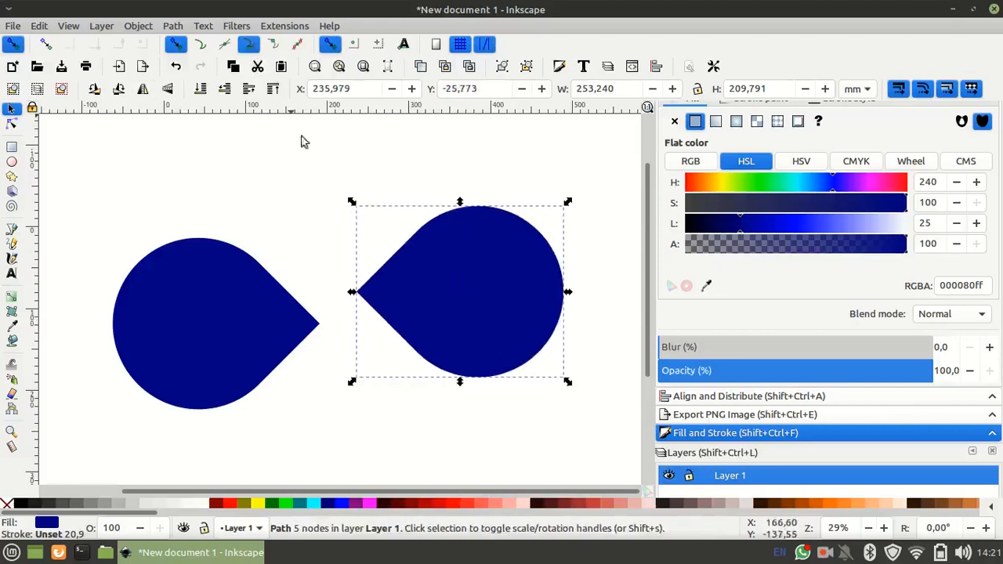
- Move the flipped teardrop so its tip meets the original's tip, and give both teardrops a red stroke
drag(465, 298, 423, 336)
click(580, 324)
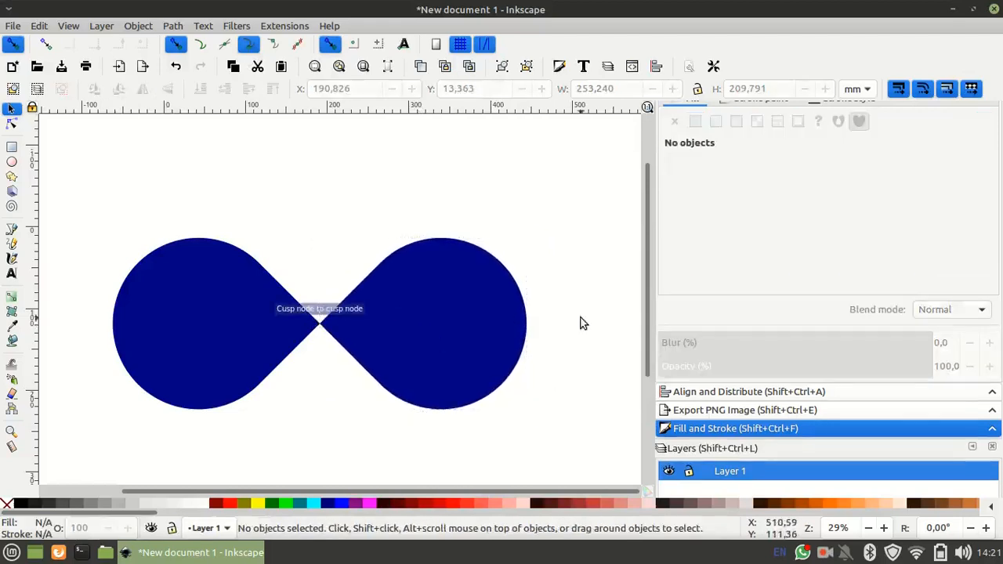
drag(559, 427, 74, 169)
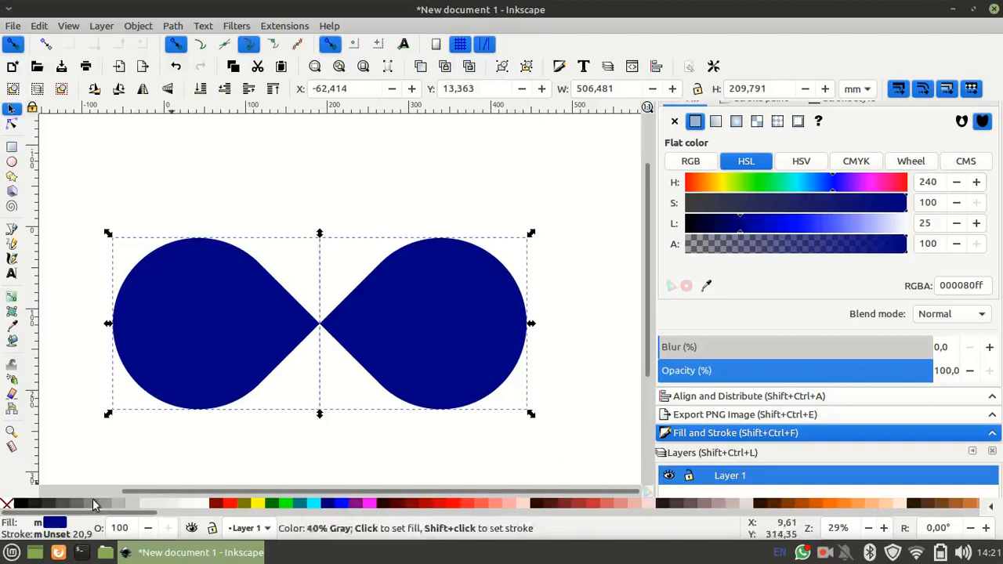
shift+click(229, 504)
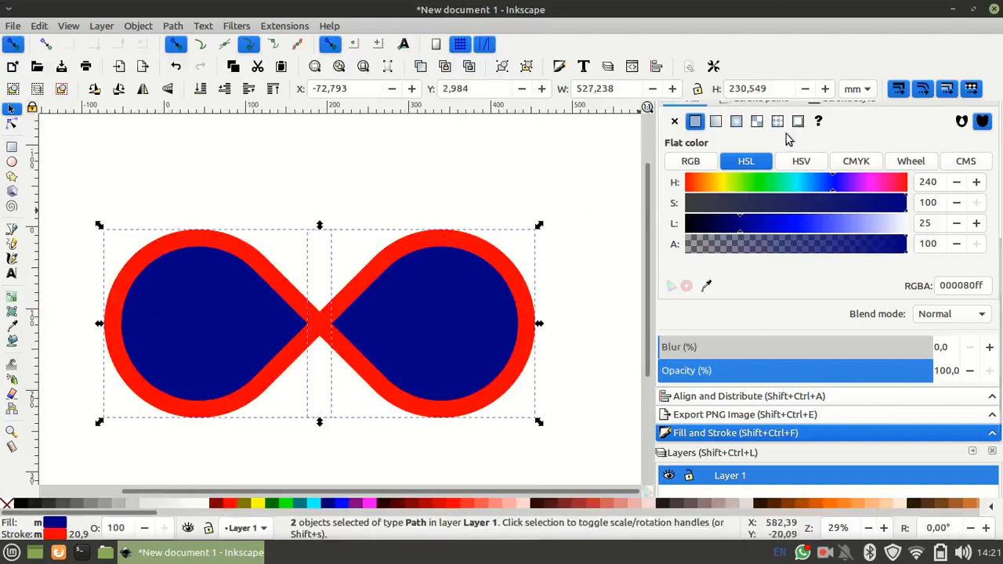
- Set the red stroke width of both teardrops to 13.389 mm
scroll(573, 159, up, 1)
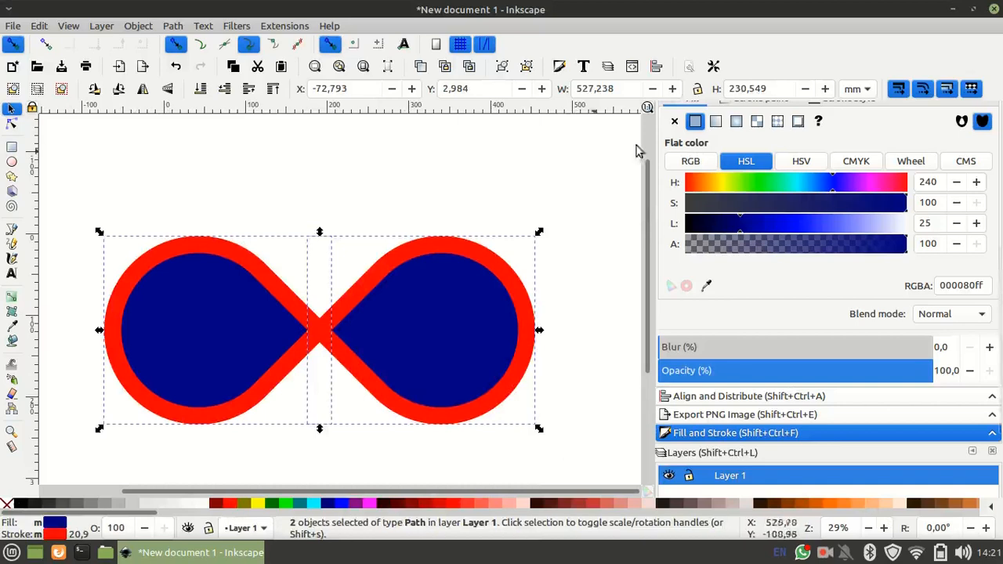
scroll(725, 139, up, 5)
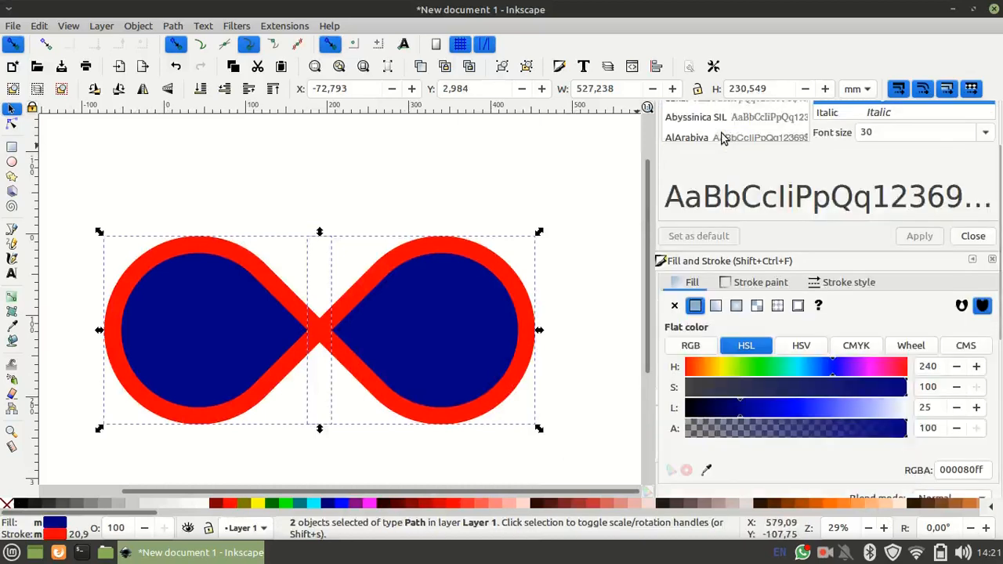
scroll(723, 138, down, 2)
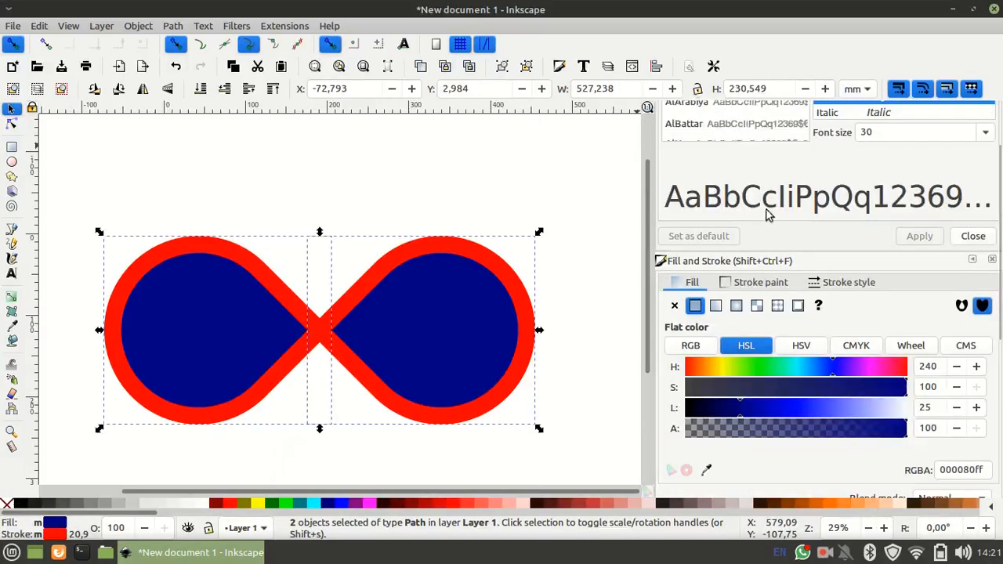
scroll(768, 215, down, 4)
scroll(768, 215, up, 1)
scroll(768, 216, down, 1)
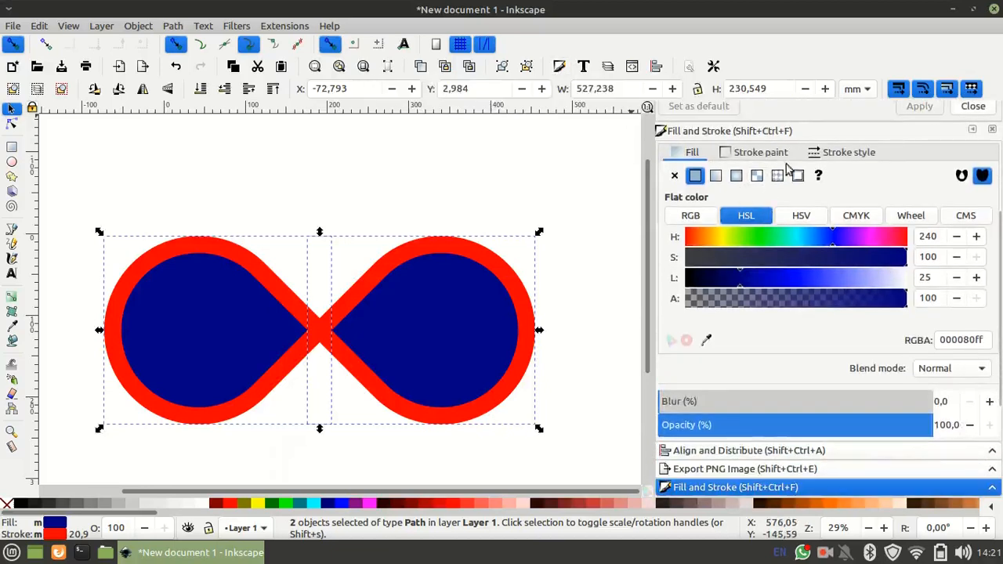
click(838, 157)
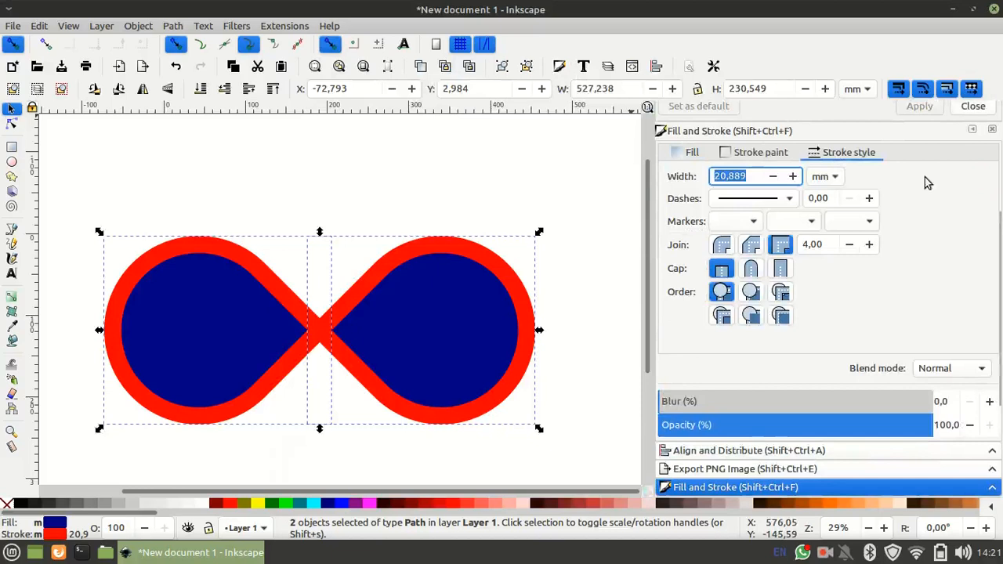
drag(775, 176, 776, 178)
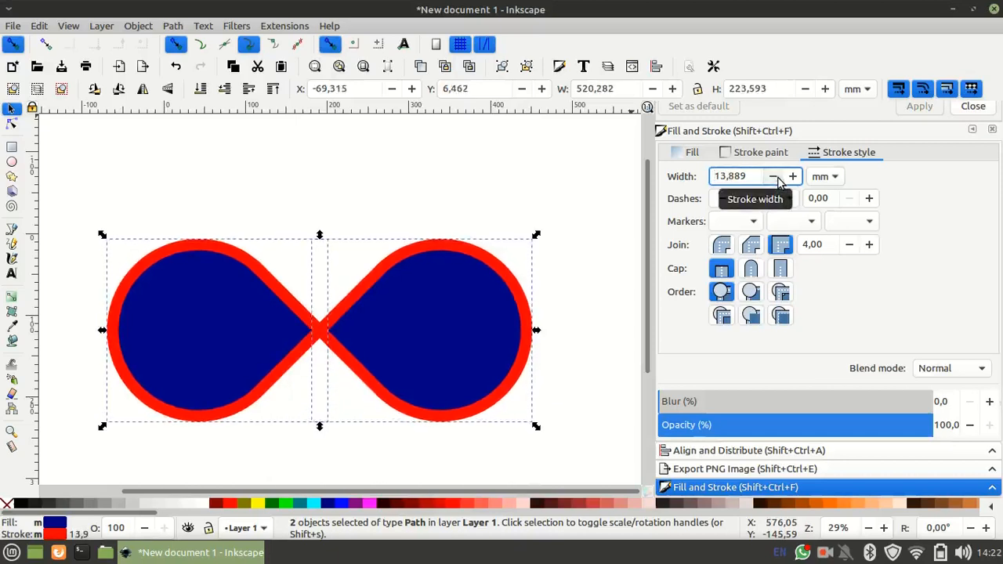
click(775, 177)
click(774, 177)
click(775, 176)
click(775, 177)
click(775, 176)
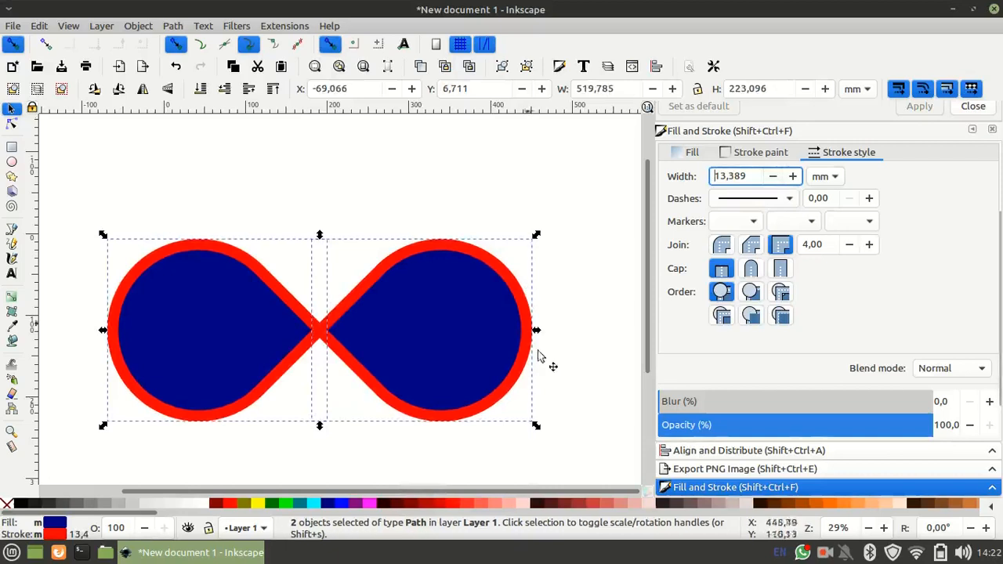
click(589, 376)
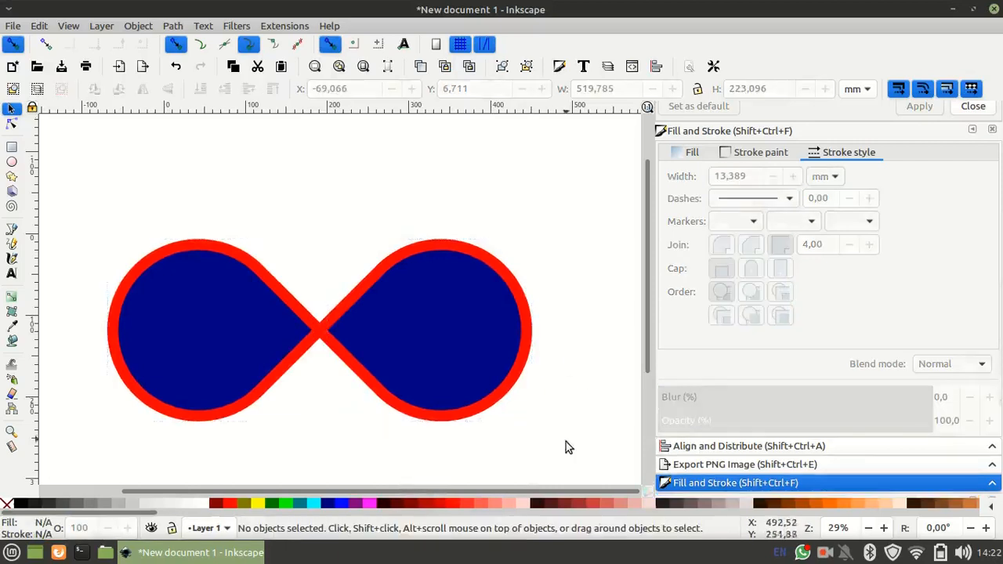
- Remove the fill from both teardrops and give their red strokes round caps and round joins
mouse_move(566, 442)
mouse_down()
mouse_move(254, 238)
mouse_move(94, 186)
mouse_up()
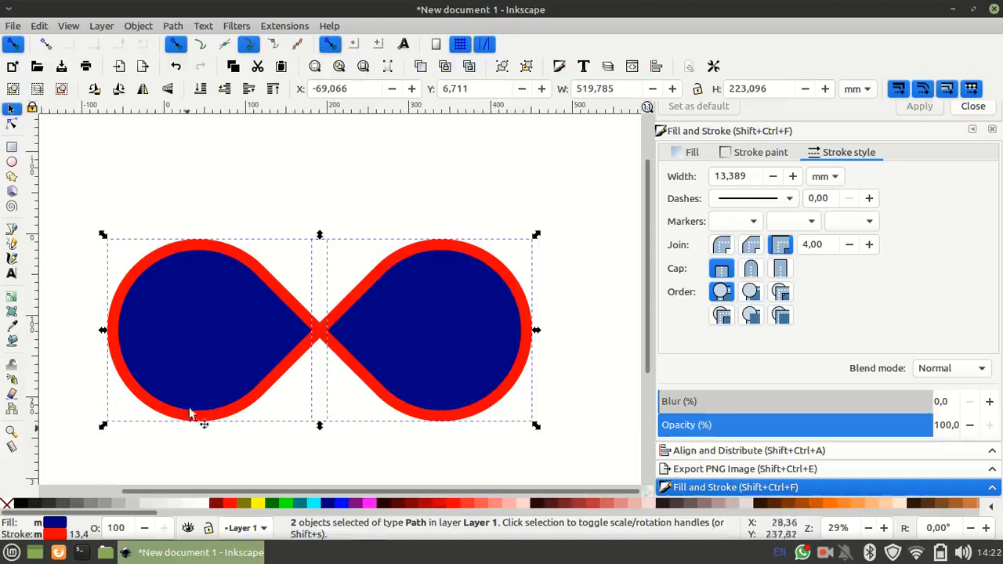
click(6, 505)
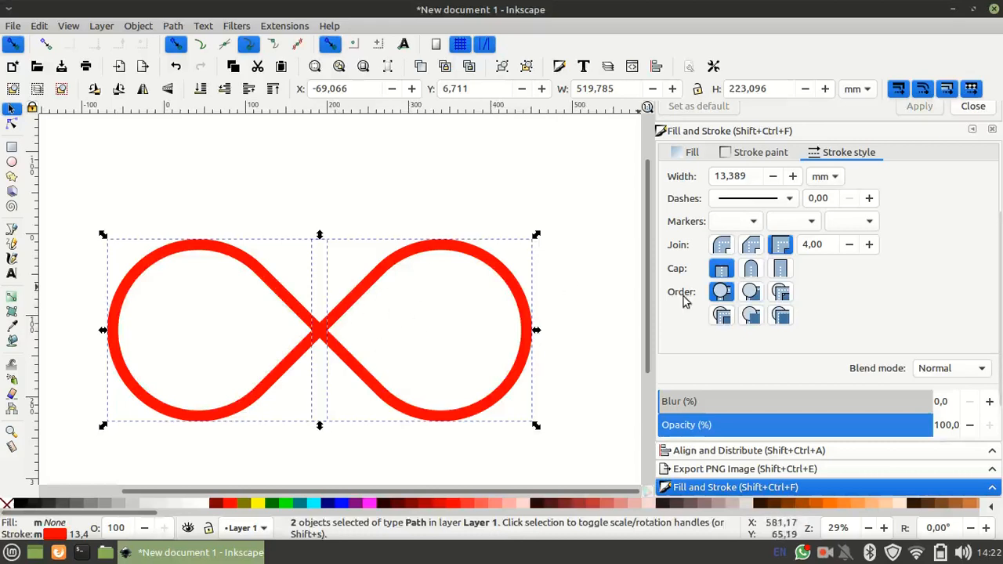
click(749, 270)
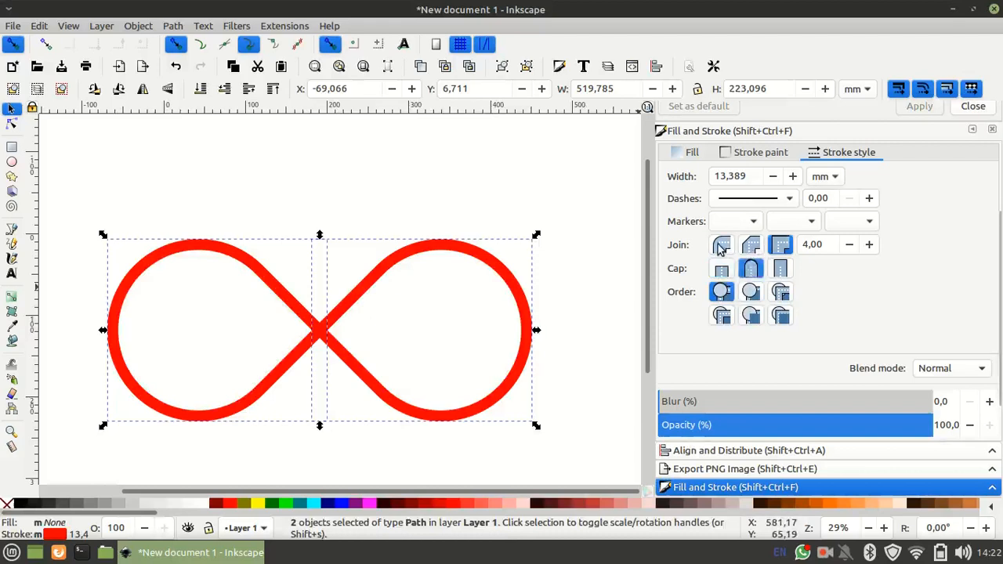
click(720, 246)
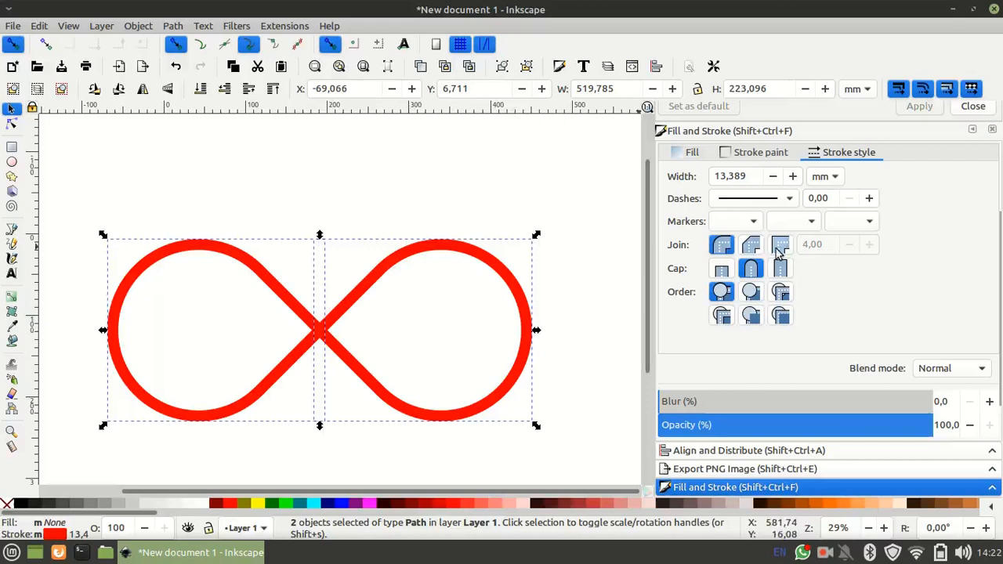
click(438, 190)
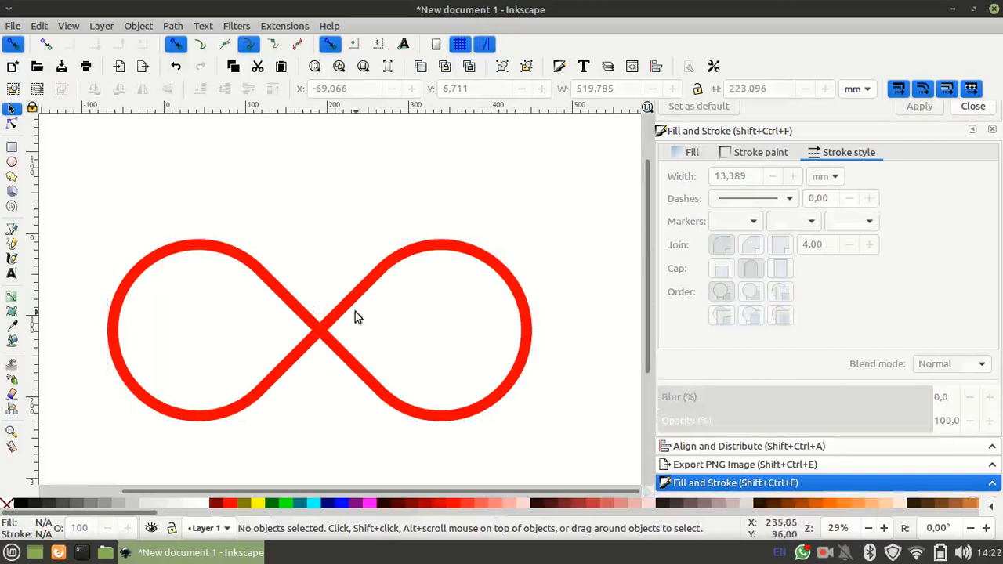
- Convert the strokes of both teardrop outlines to paths and unite them into one infinity shape
drag(156, 202, 92, 168)
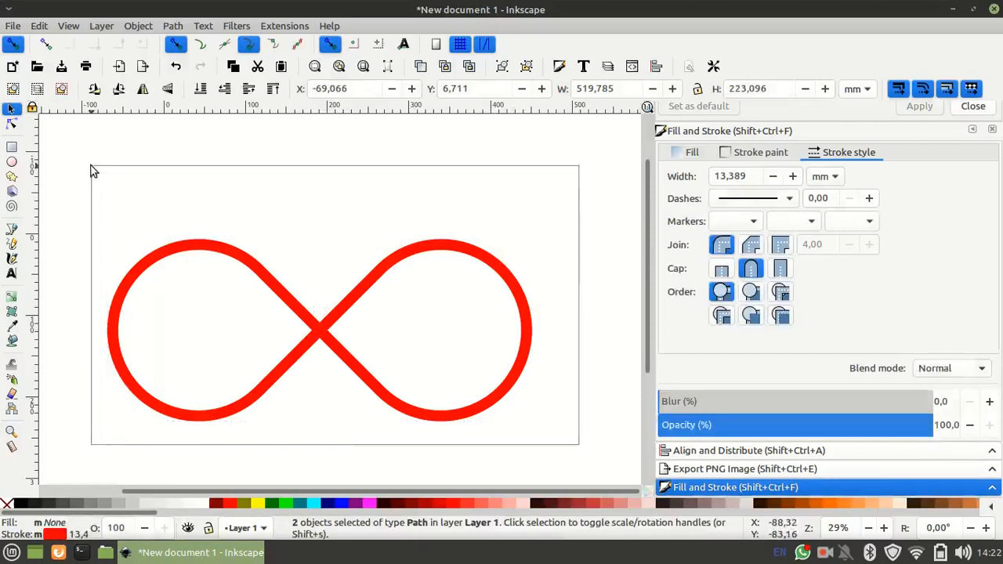
click(173, 26)
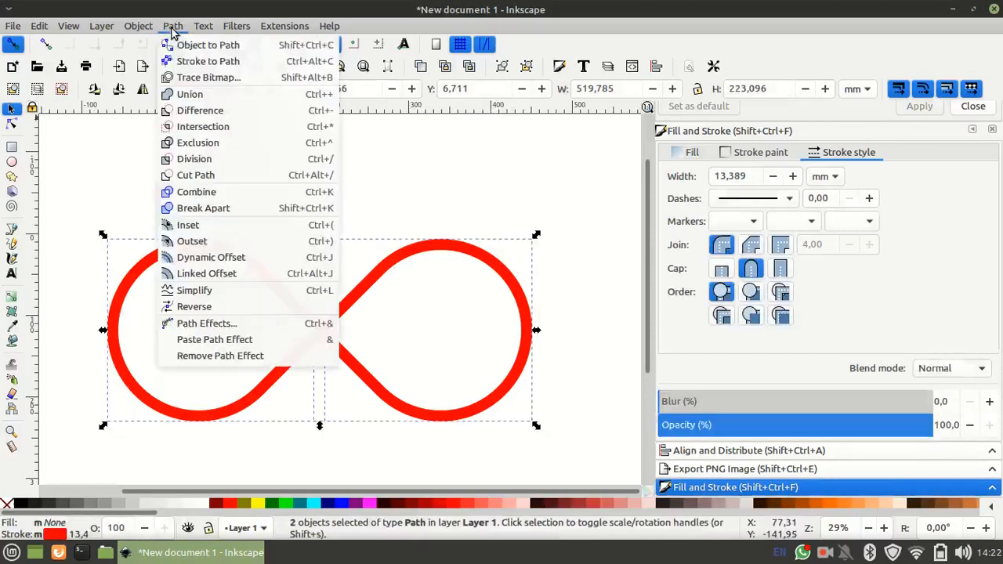
click(190, 63)
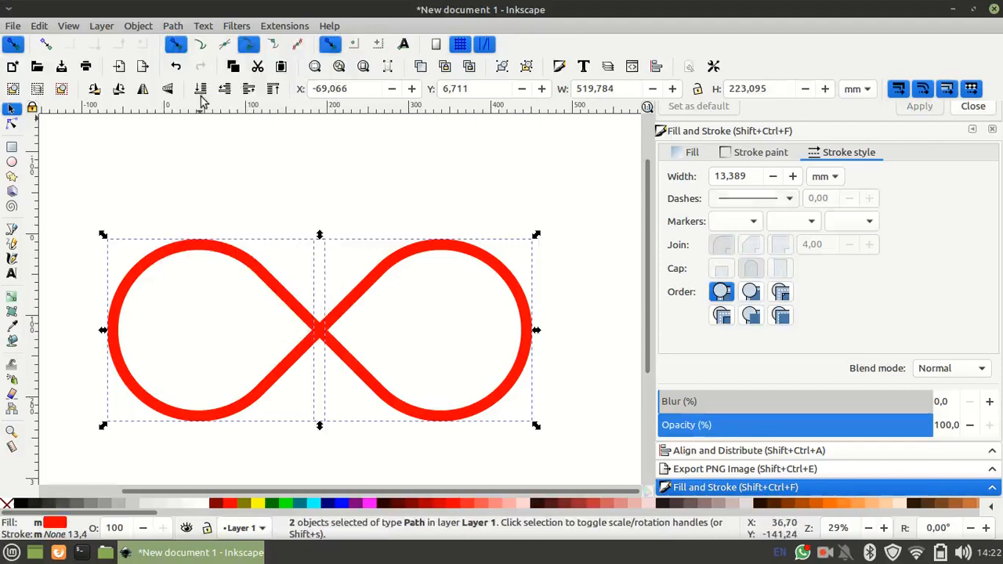
click(173, 26)
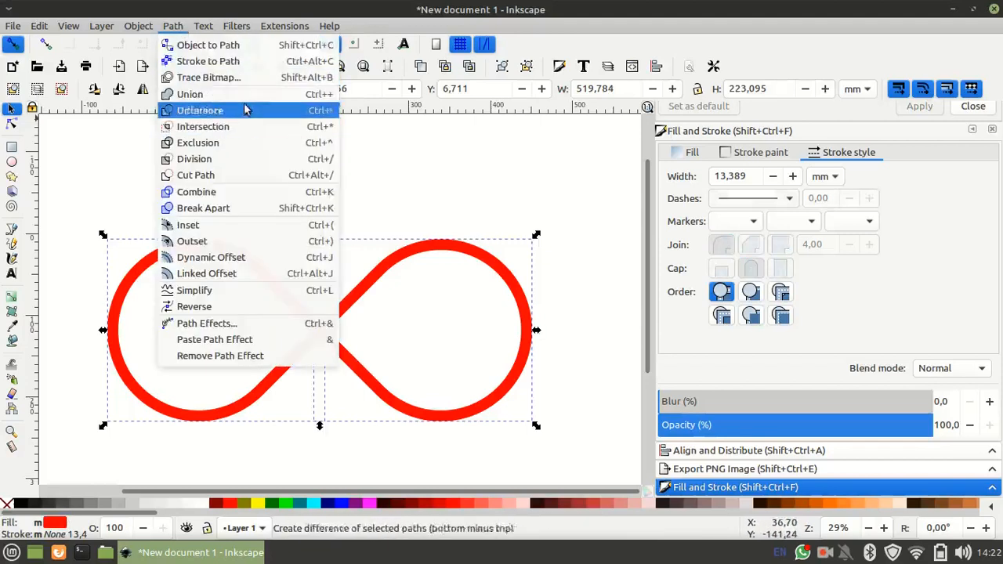
click(190, 94)
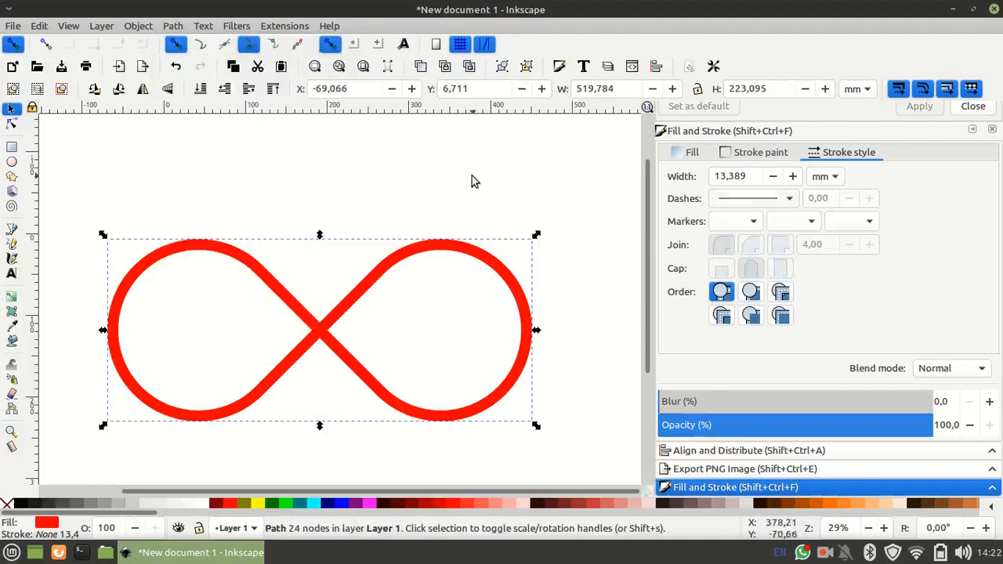
- Move the united infinity shape up and to the right, to about X -45.6 mm, Y -43.5 mm
drag(394, 269, 412, 227)
mouse_move(438, 267)
mouse_down()
mouse_move(562, 259)
mouse_move(462, 271)
mouse_move(457, 314)
mouse_move(459, 283)
mouse_move(524, 243)
mouse_up()
click(523, 240)
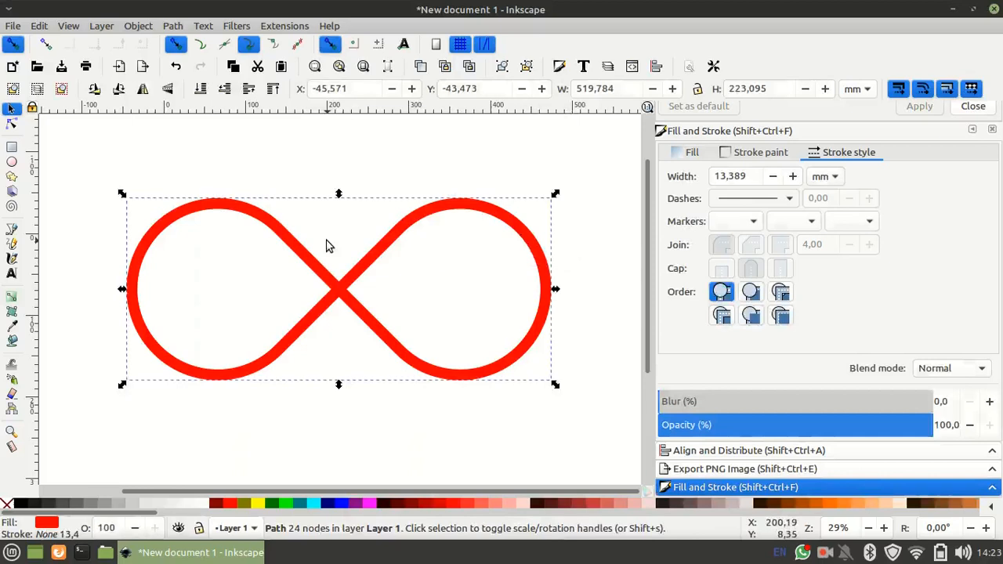
- Try to duplicate the red infinity shape and shift the copy slightly
key(ctrl)
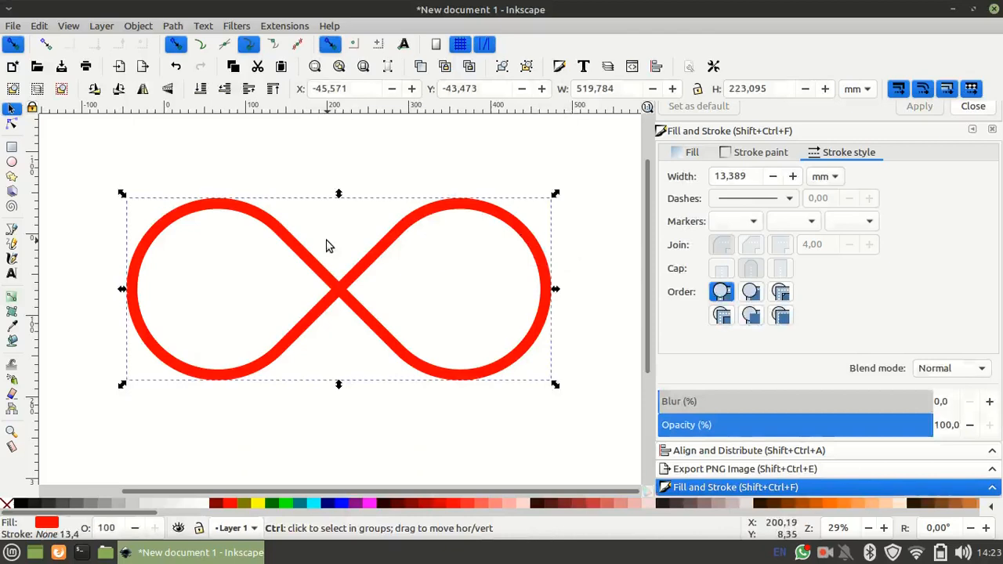
right_click(355, 279)
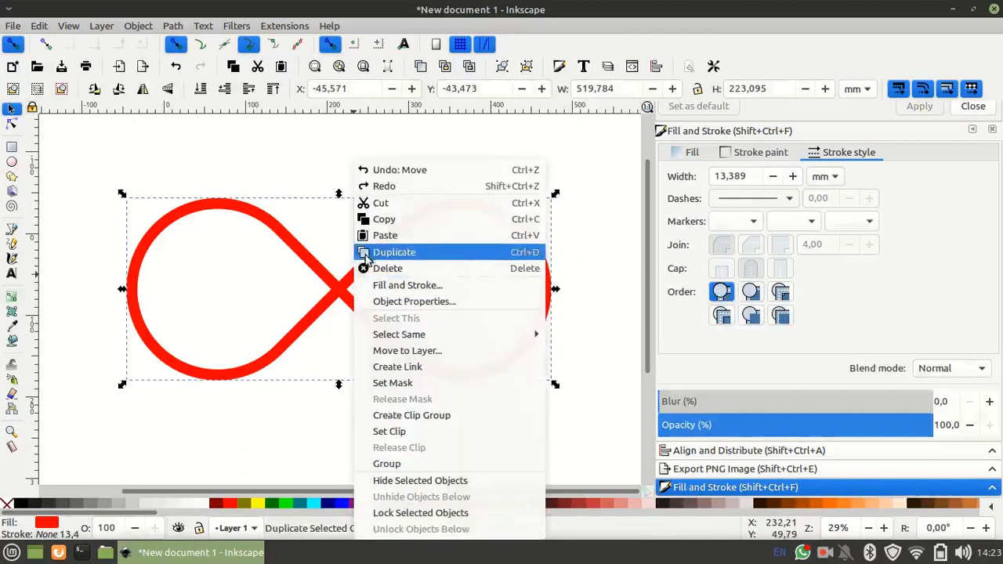
click(367, 252)
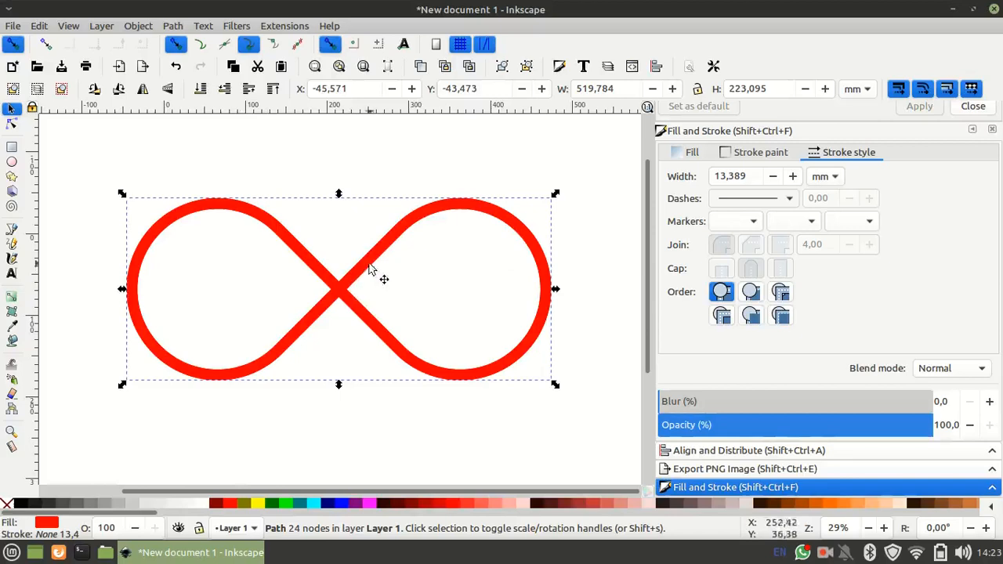
mouse_move(366, 282)
mouse_down()
mouse_move(483, 291)
mouse_move(350, 288)
mouse_move(369, 289)
mouse_move(360, 280)
mouse_up()
key(Escape)
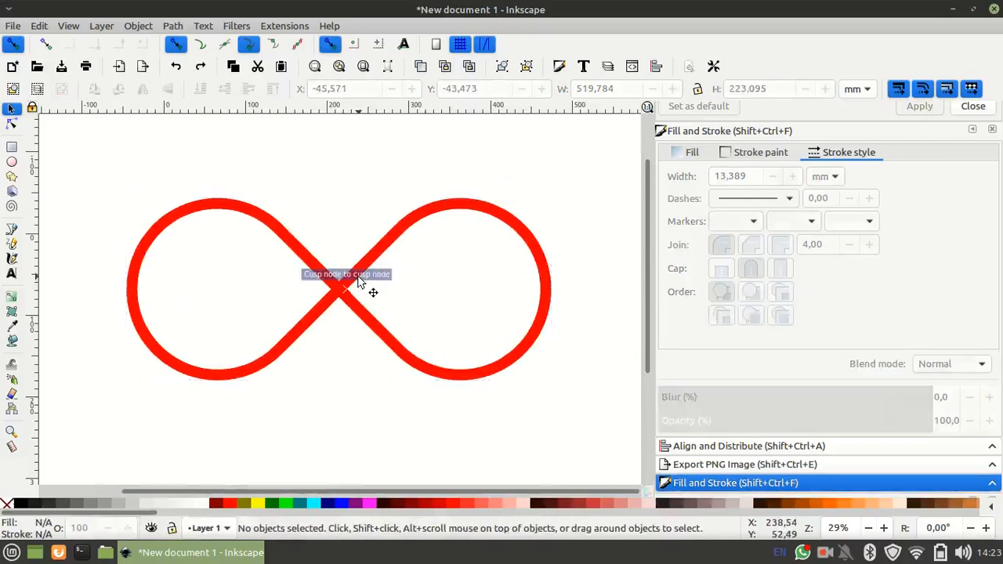
- Move the red infinity shape slightly left and down, to about X -57.6 mm, Y -39.6 mm
click(369, 266)
mouse_move(370, 266)
mouse_down()
mouse_move(483, 317)
mouse_move(366, 275)
mouse_up()
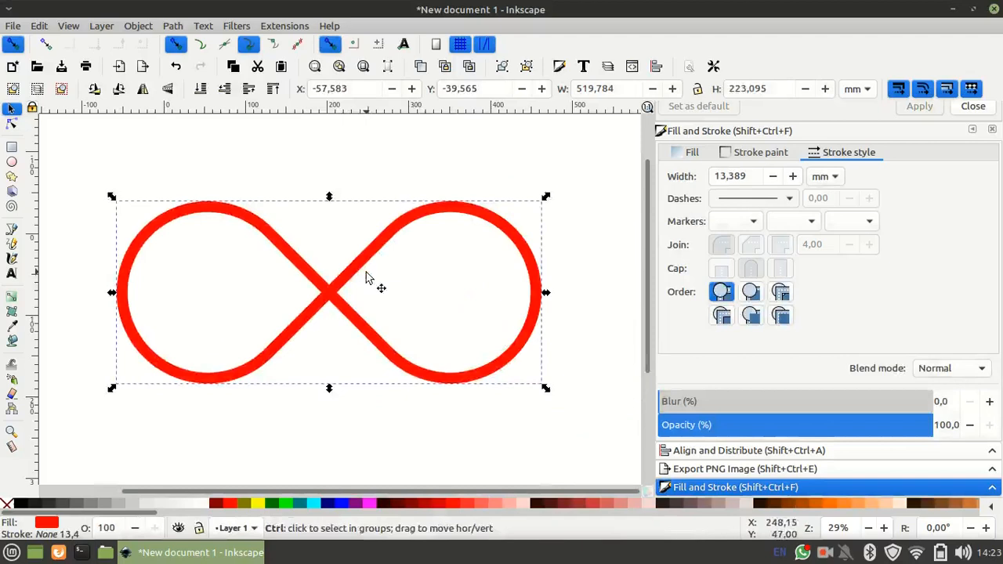
- Duplicate the red infinity shape in place and give the copy a yellow stroke
click(574, 269)
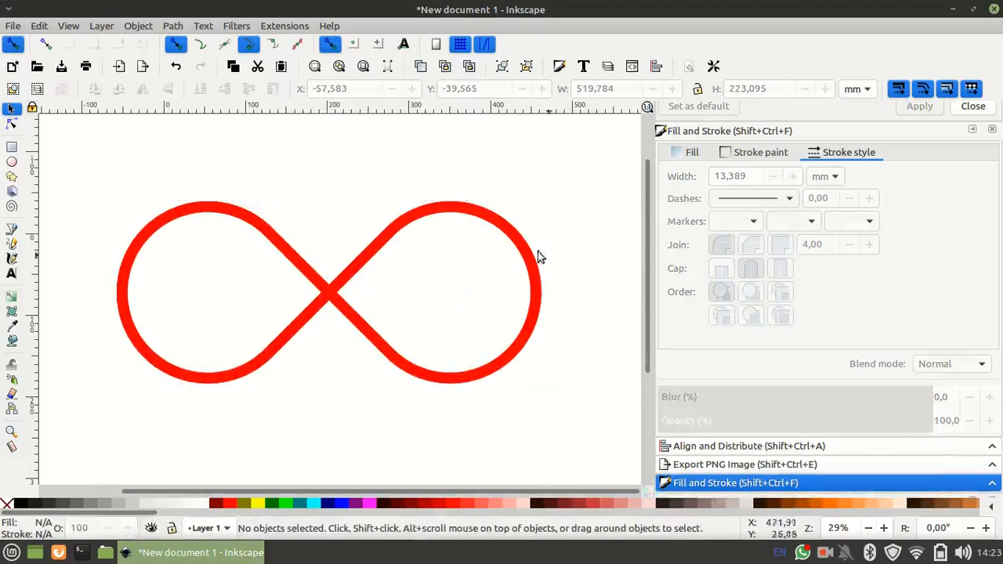
click(522, 261)
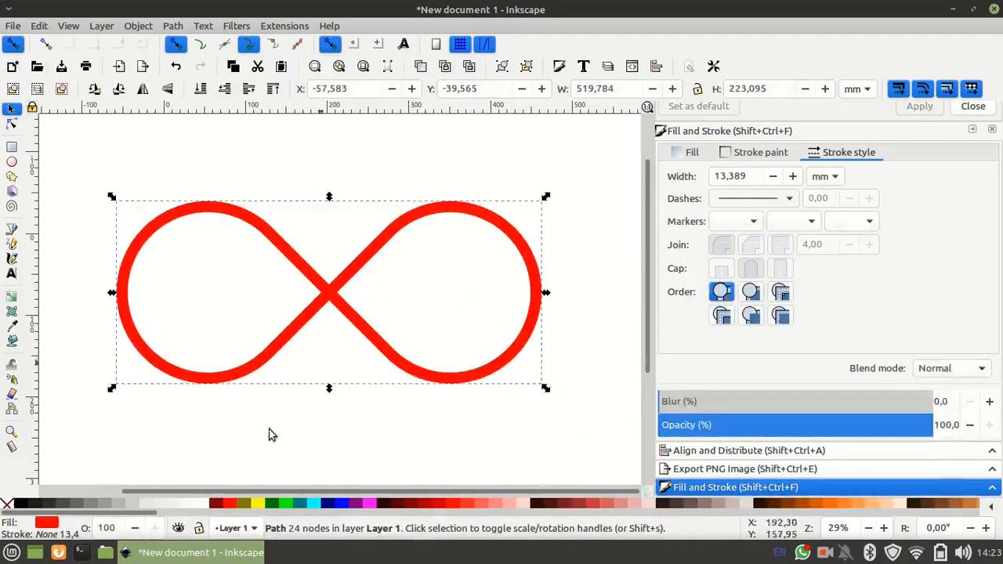
shift+click(260, 504)
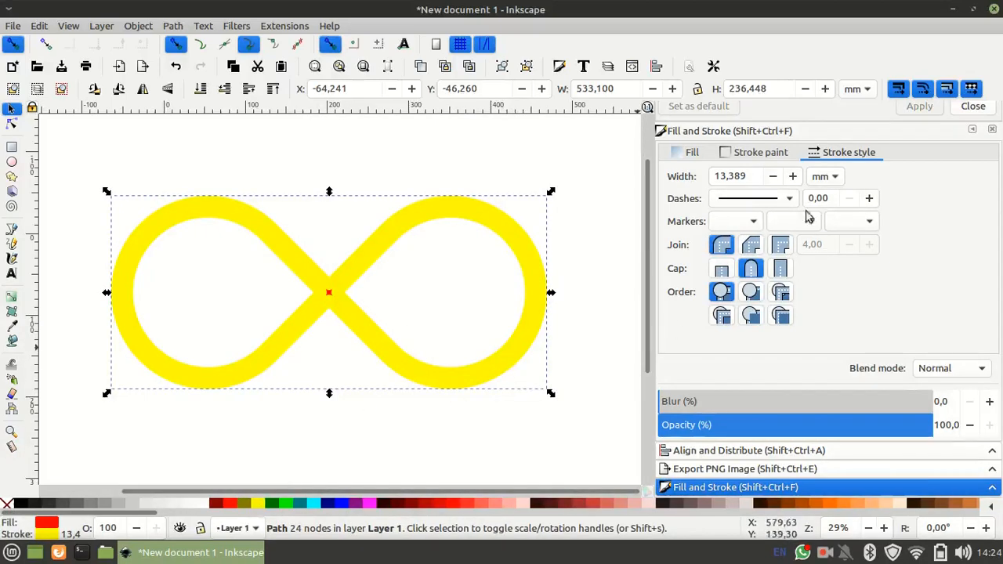
- Set the copy's yellow stroke width to 15.989 mm and lower the copy to the bottom, behind the red infinity shape
click(794, 176)
click(794, 176)
click(794, 177)
click(794, 177)
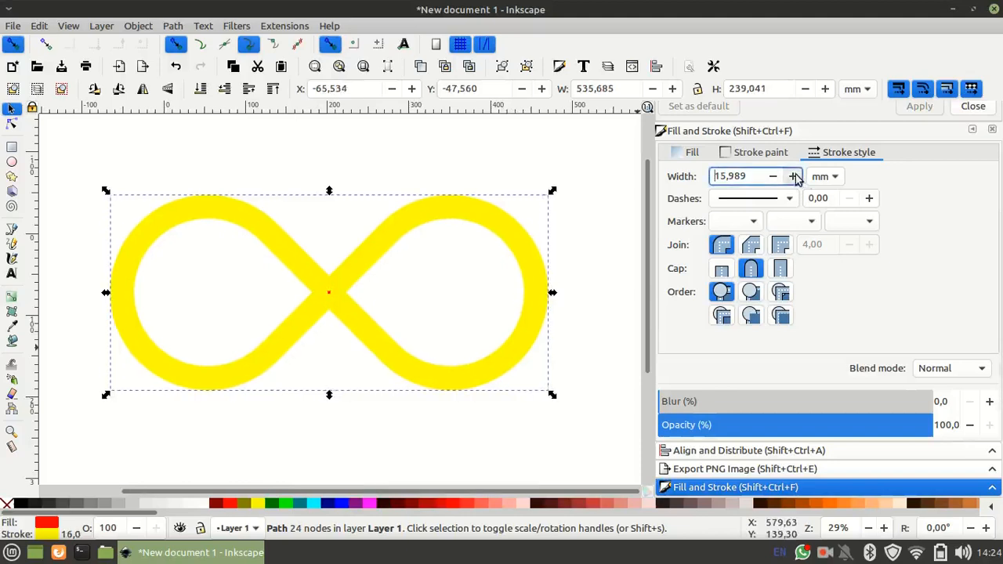
click(480, 207)
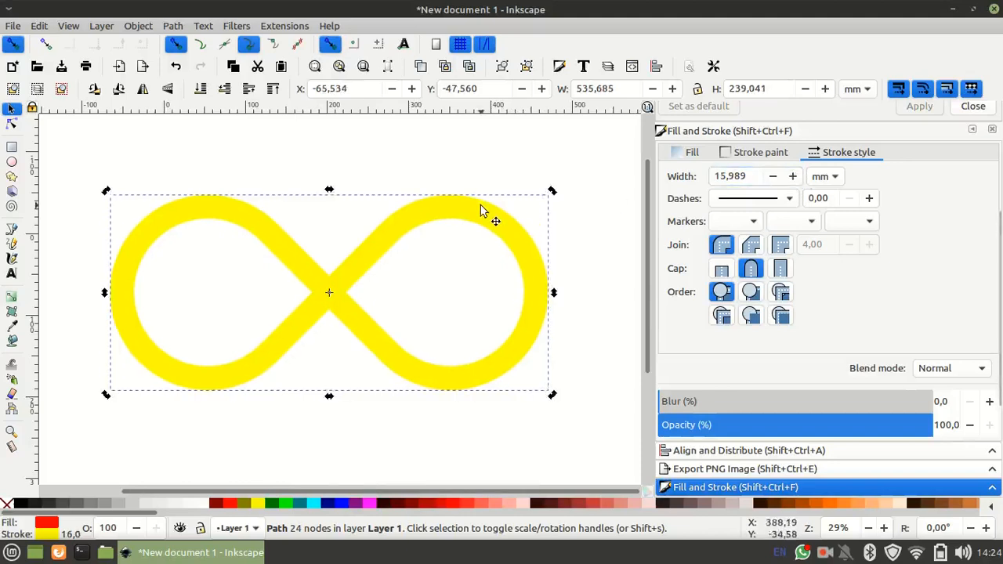
click(202, 90)
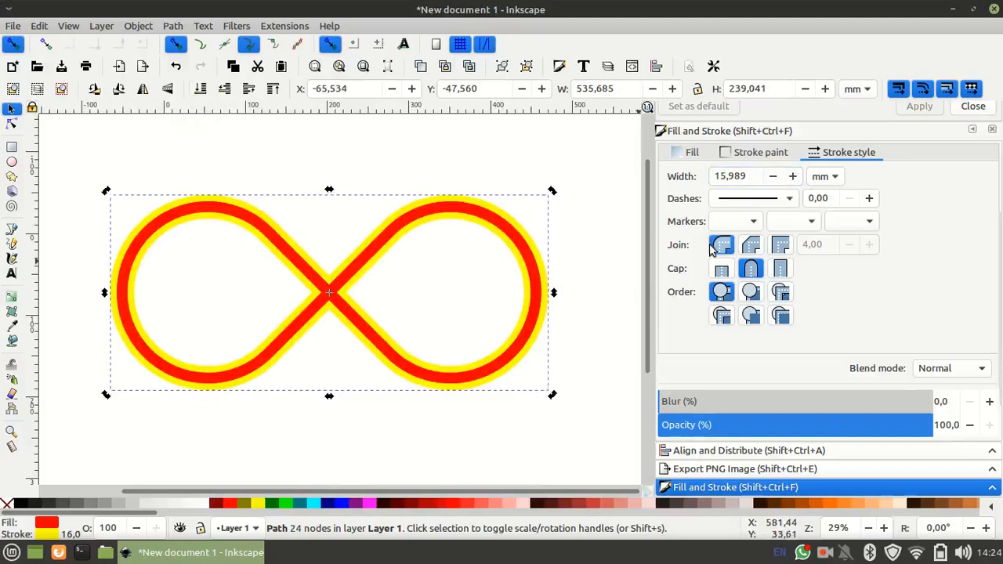
- Widen the lower copy's yellow stroke to 34.789 mm and set its fill to blue (#0000FF)
click(793, 176)
drag(793, 176, 794, 179)
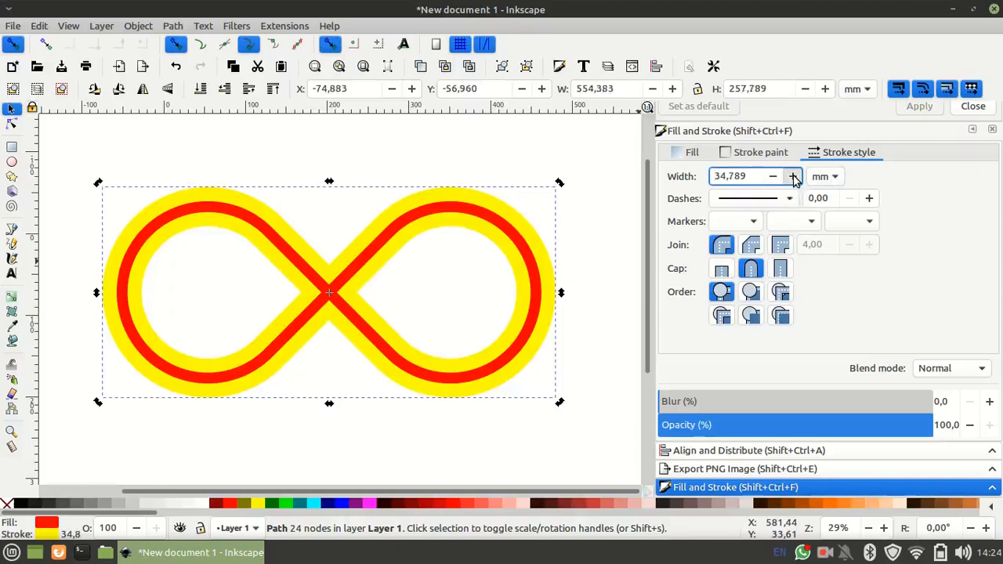
click(348, 504)
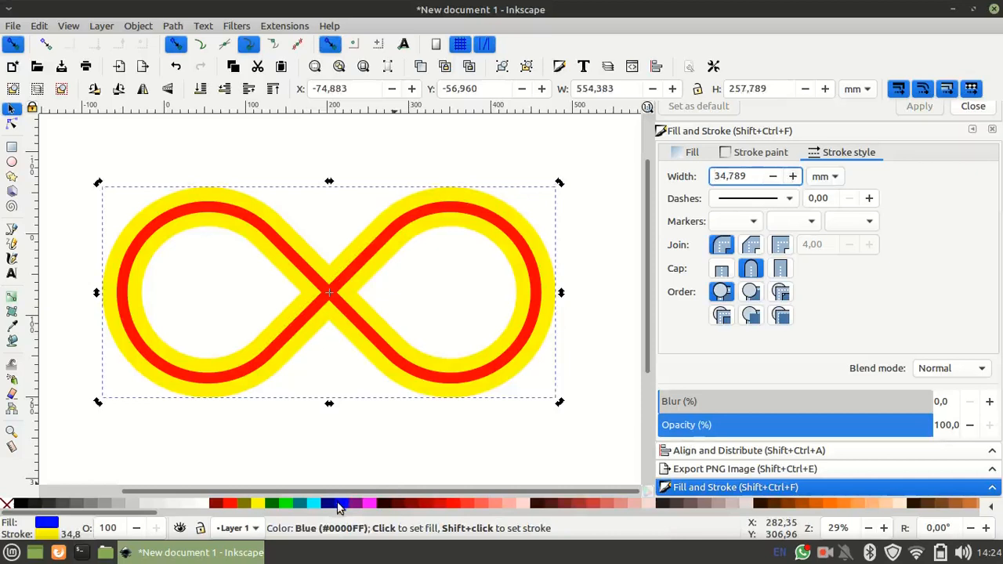
- Try blue, aqua, fuchsia and olive as the stroke colour of the lower infinity copy
shift+click(342, 508)
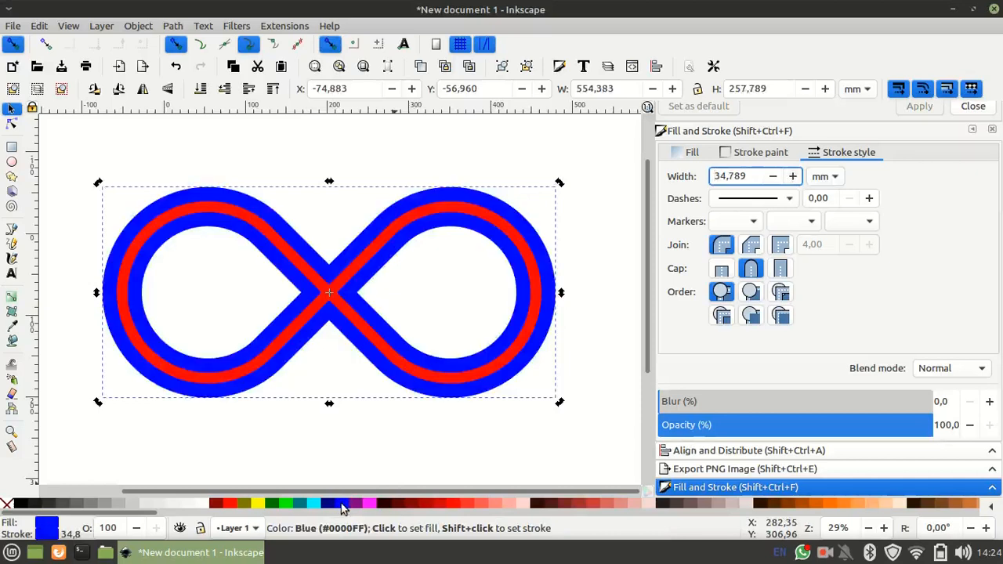
shift+click(311, 508)
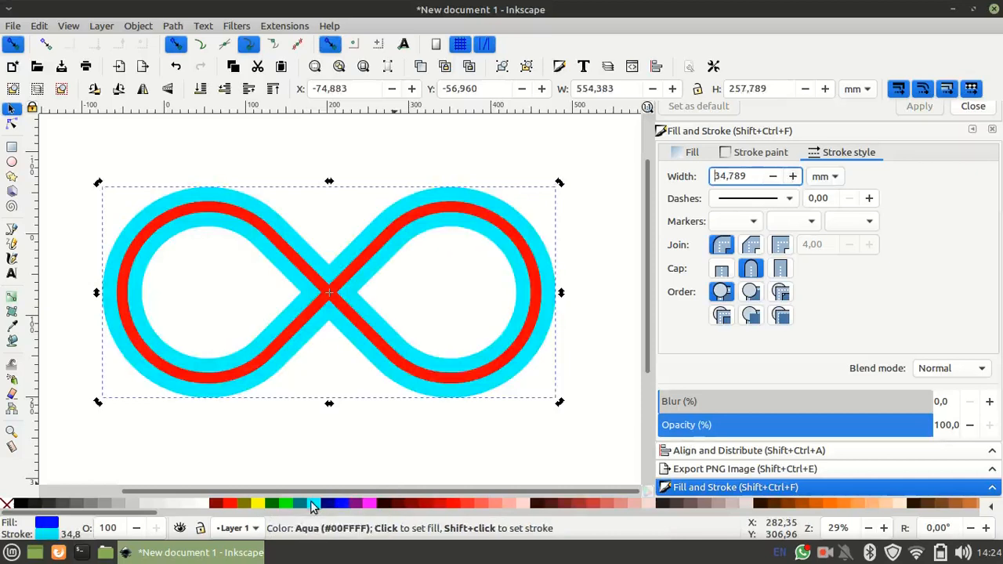
shift+click(369, 505)
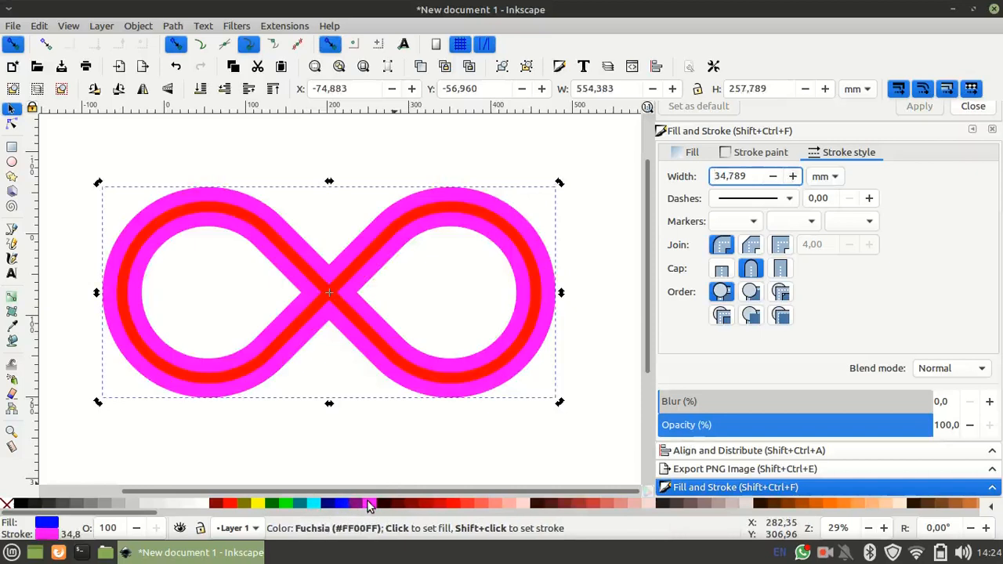
shift+click(243, 507)
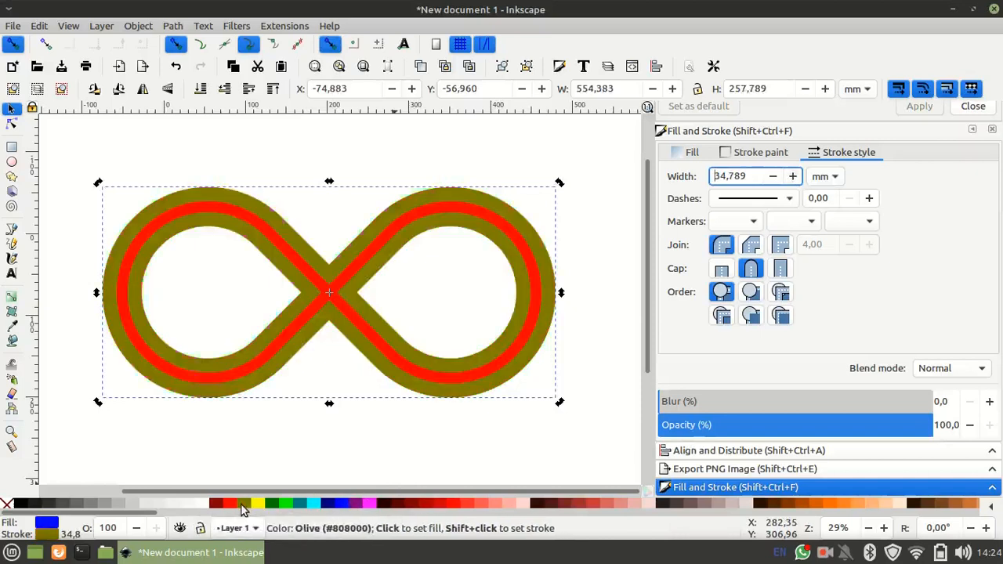
- Give the lower infinity copy a light red stroke and convert that stroke to a path
shift+click(490, 505)
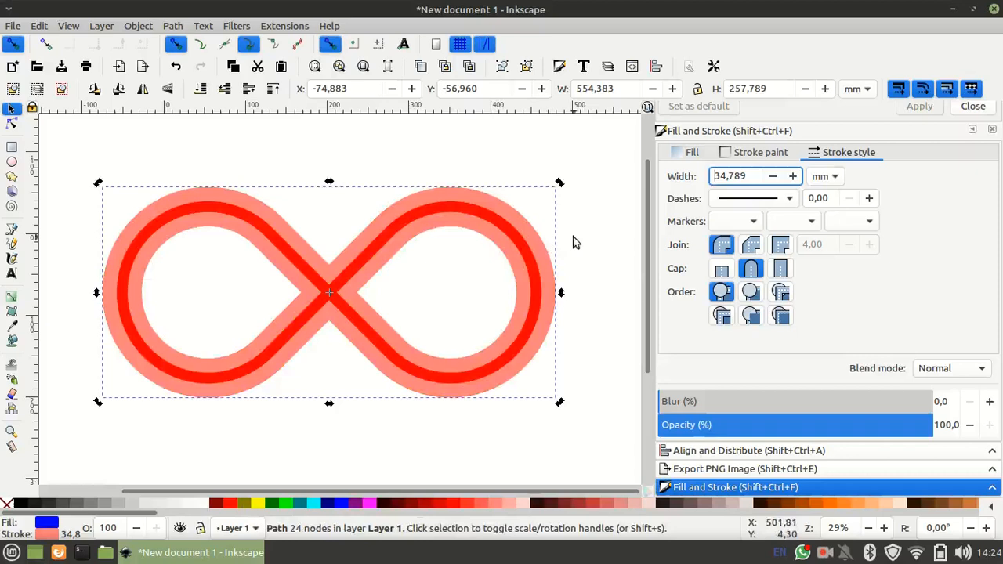
click(170, 26)
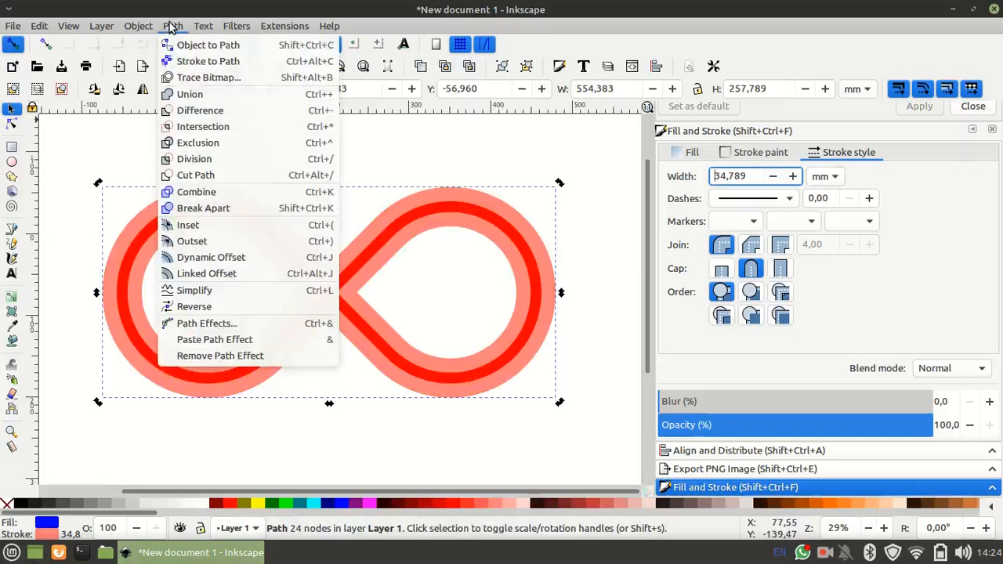
click(188, 68)
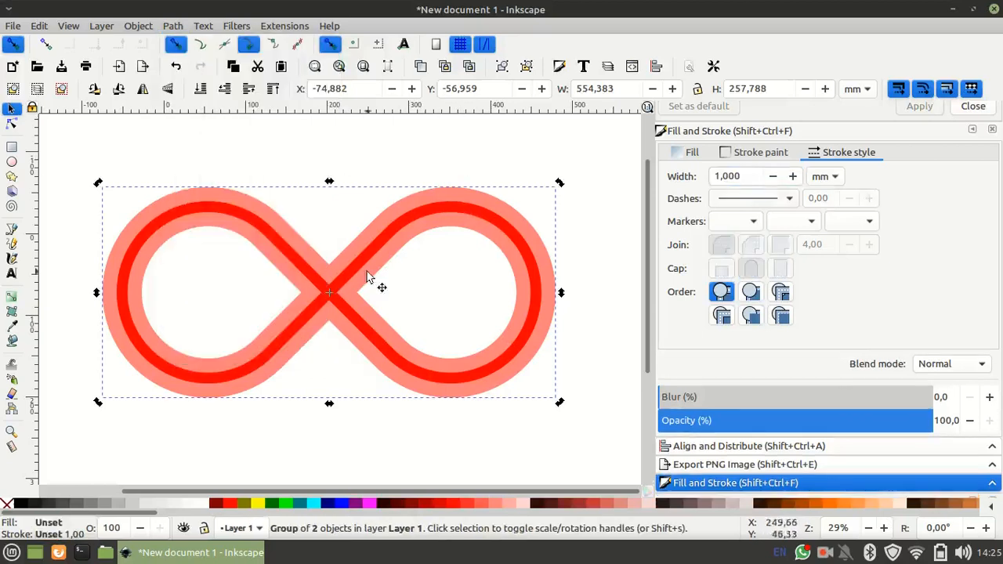
- Draw a closed four-cornered Bezier path joining the inner corners of the crossing, filled white with no stroke
scroll(396, 303, up, 2)
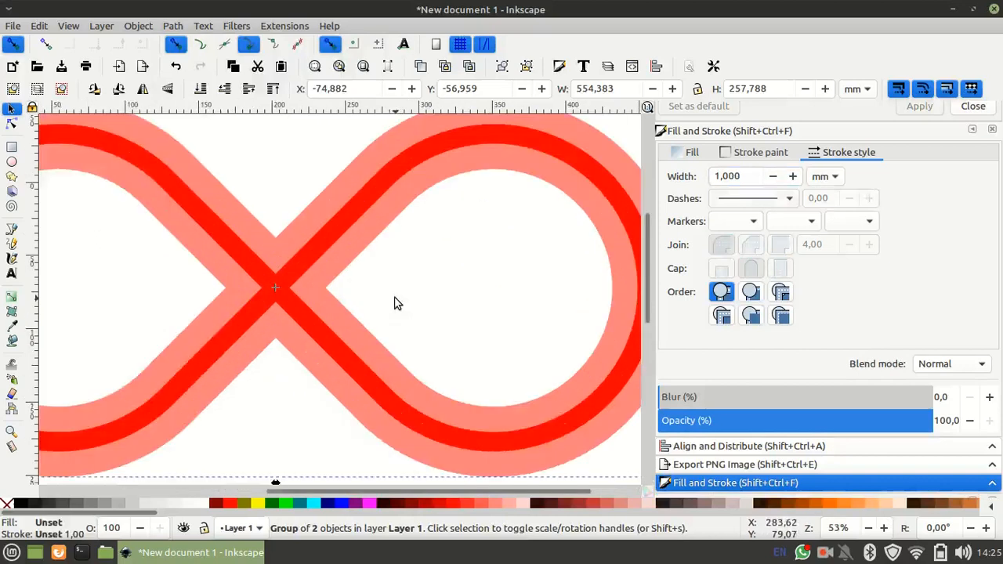
scroll(336, 292, up, 1)
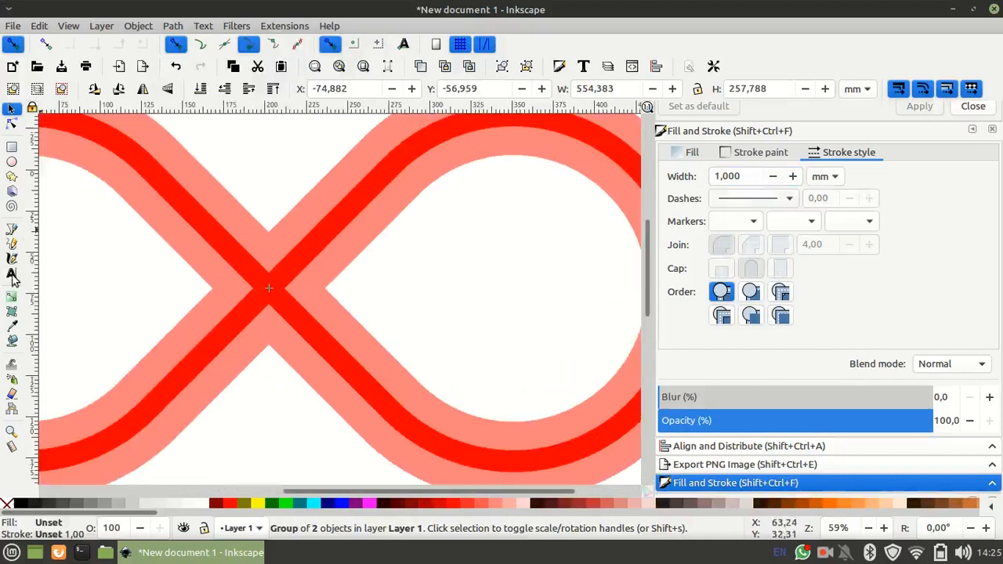
click(11, 231)
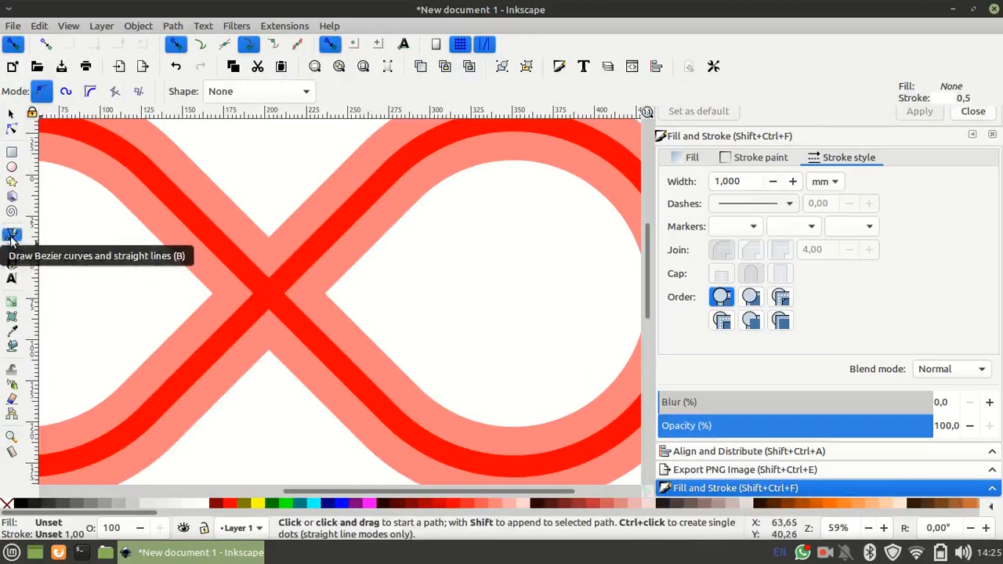
click(268, 237)
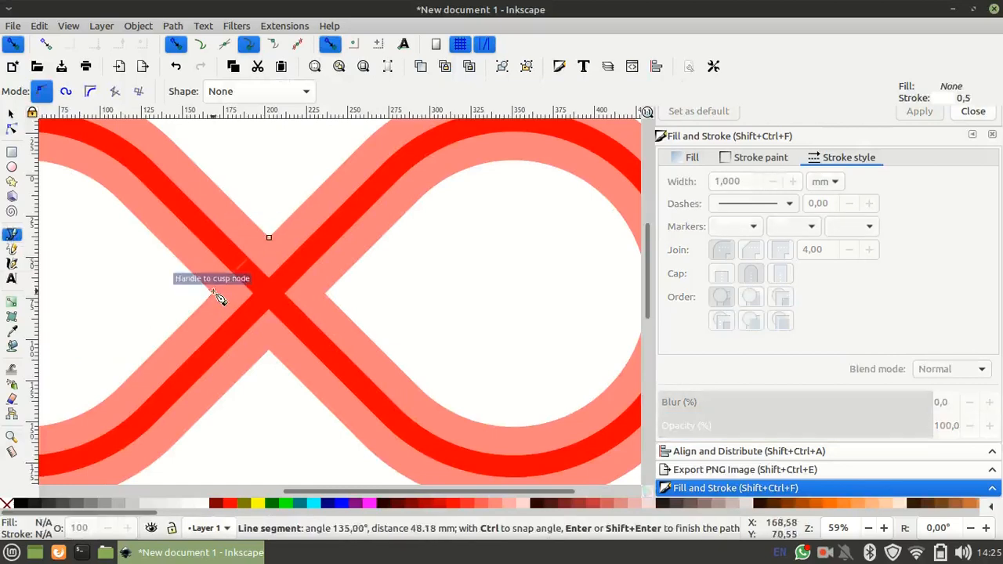
click(269, 350)
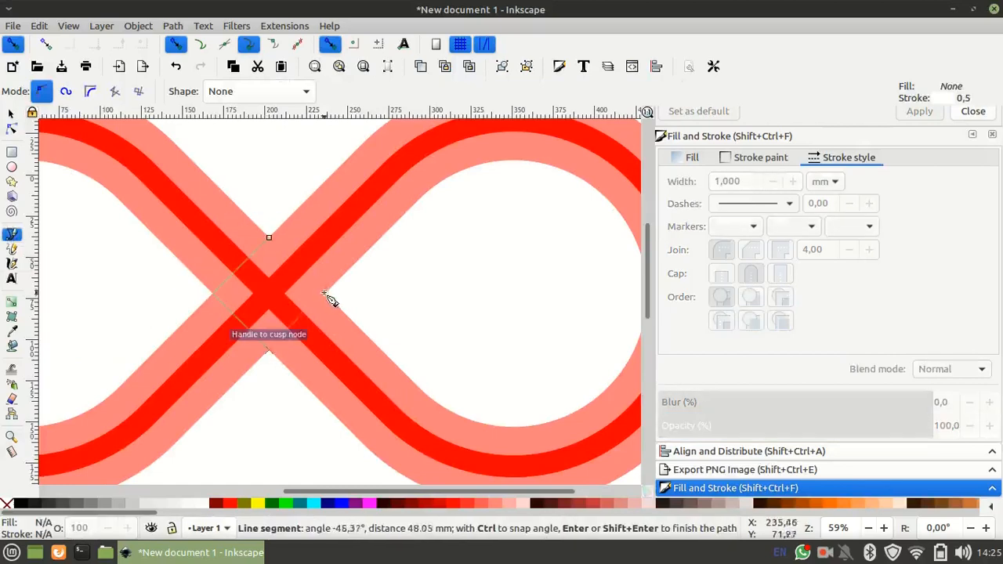
click(320, 293)
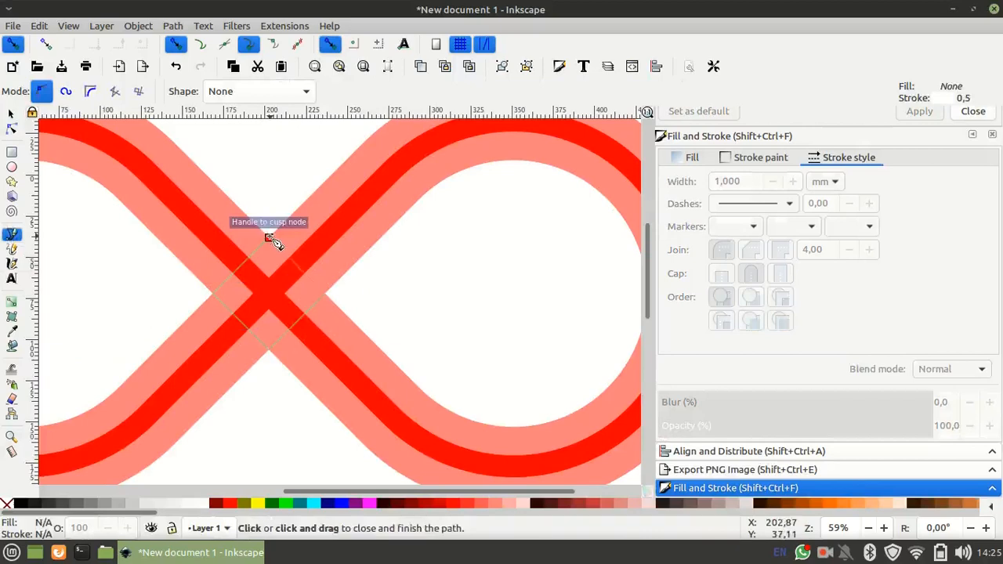
click(269, 237)
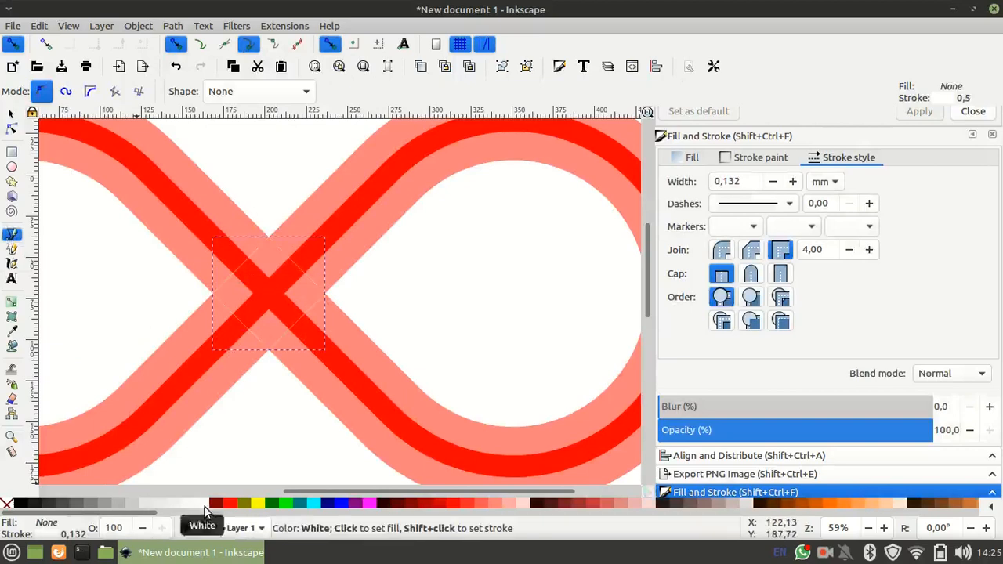
click(205, 509)
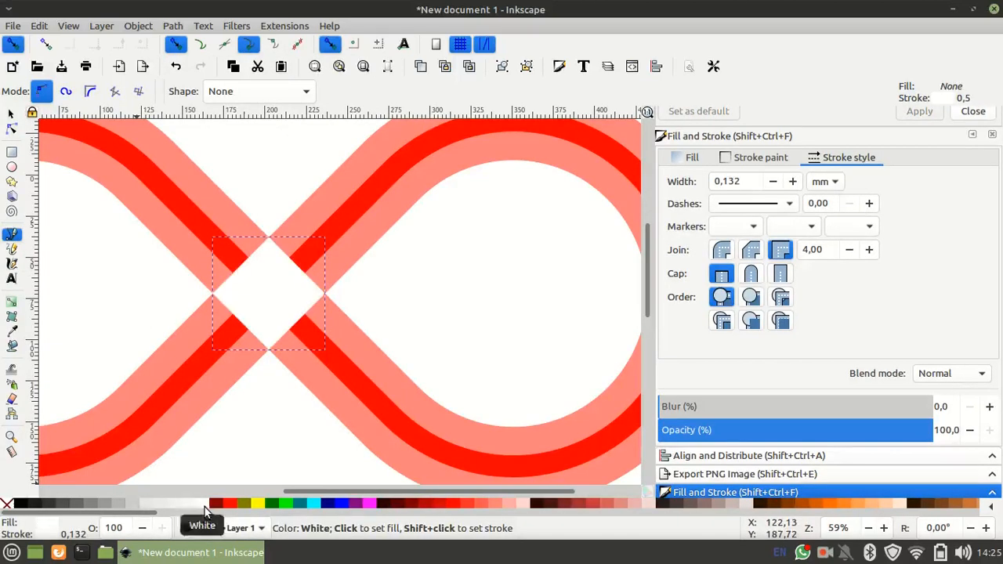
shift+click(6, 506)
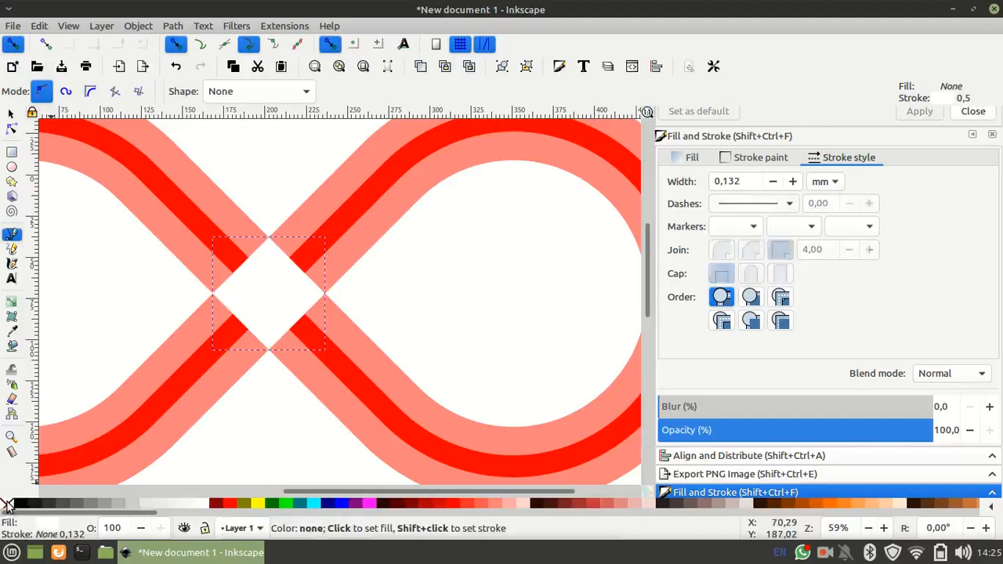
- Rotate both infinity shapes and the white square together 45° counterclockwise, aligning the crossing's arms horizontally and vertically
scroll(234, 429, down, 1)
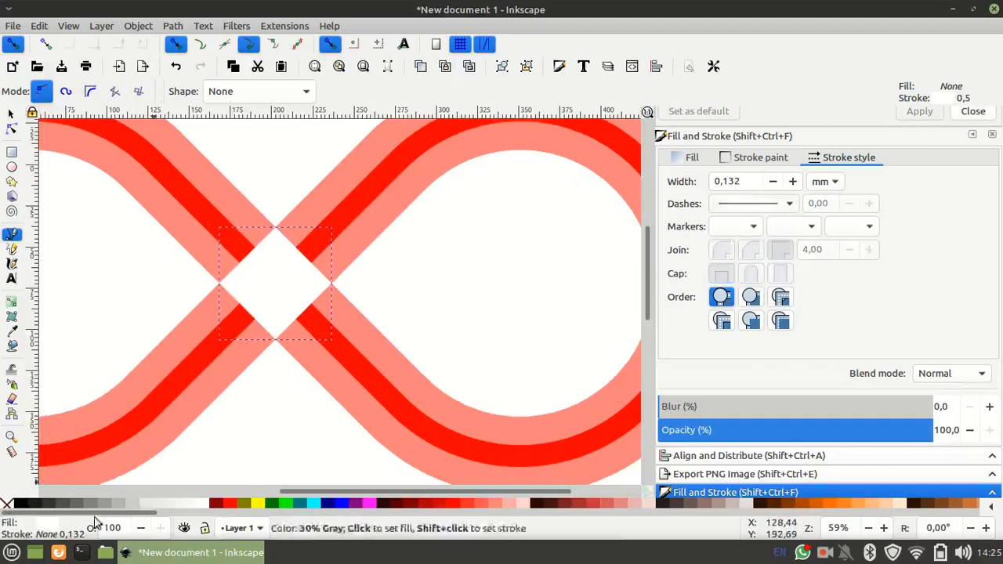
scroll(316, 422, left, 3)
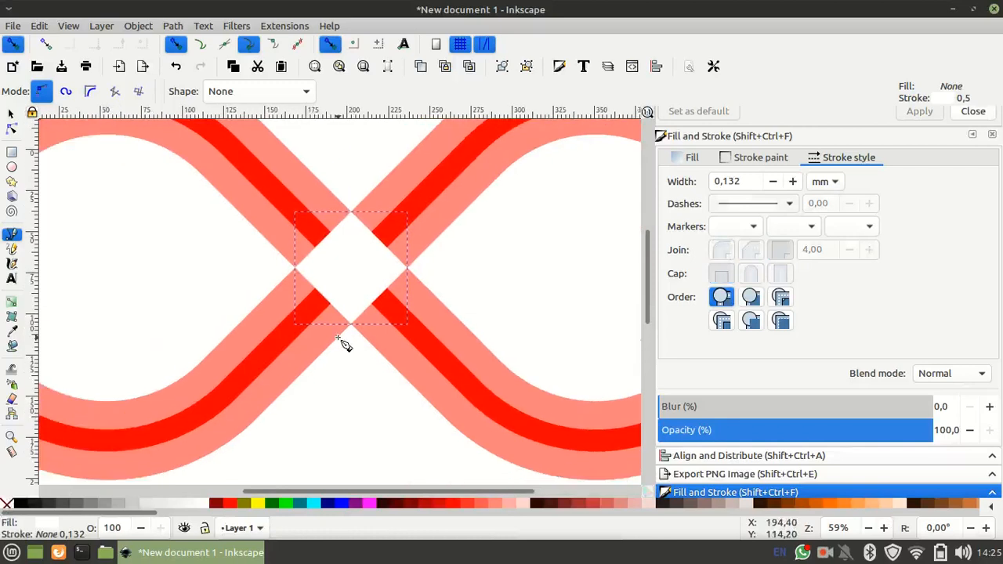
ctrl+scroll(343, 345, down, 3)
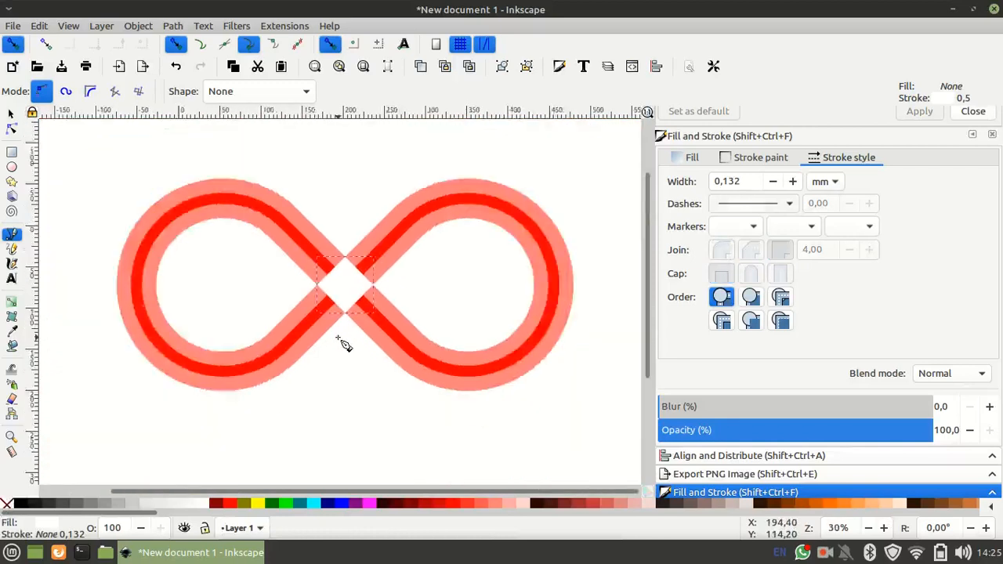
key(s)
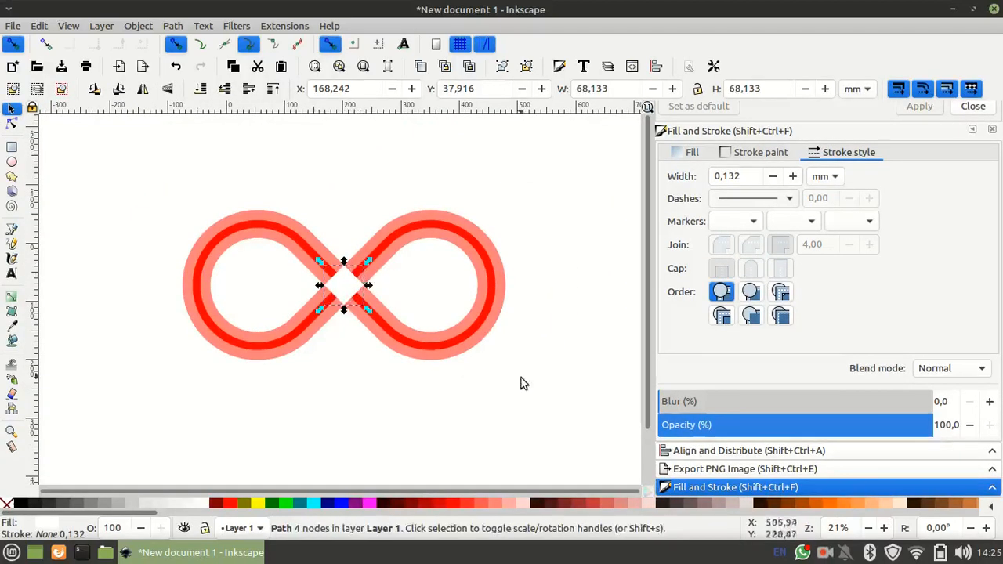
drag(526, 387, 141, 163)
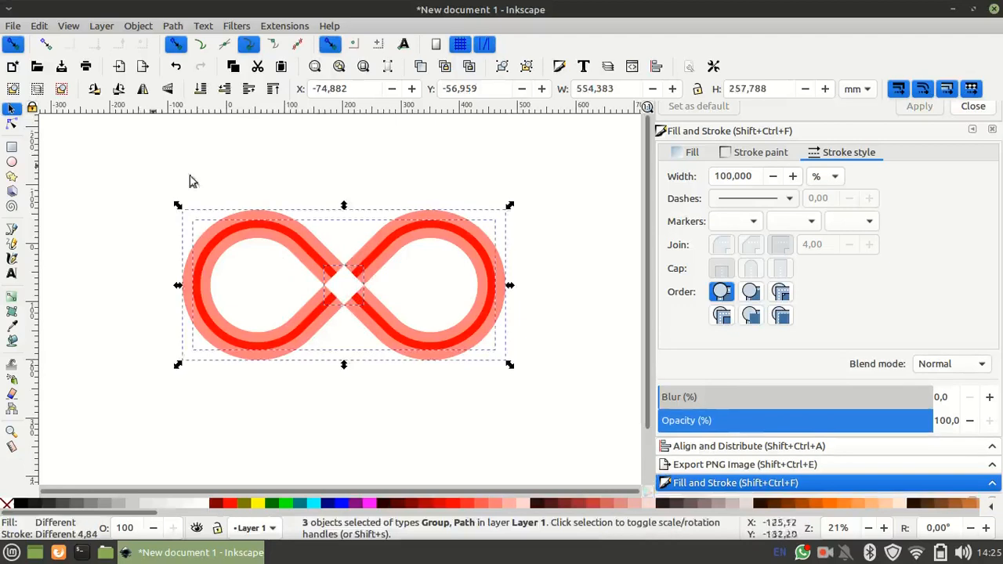
click(482, 247)
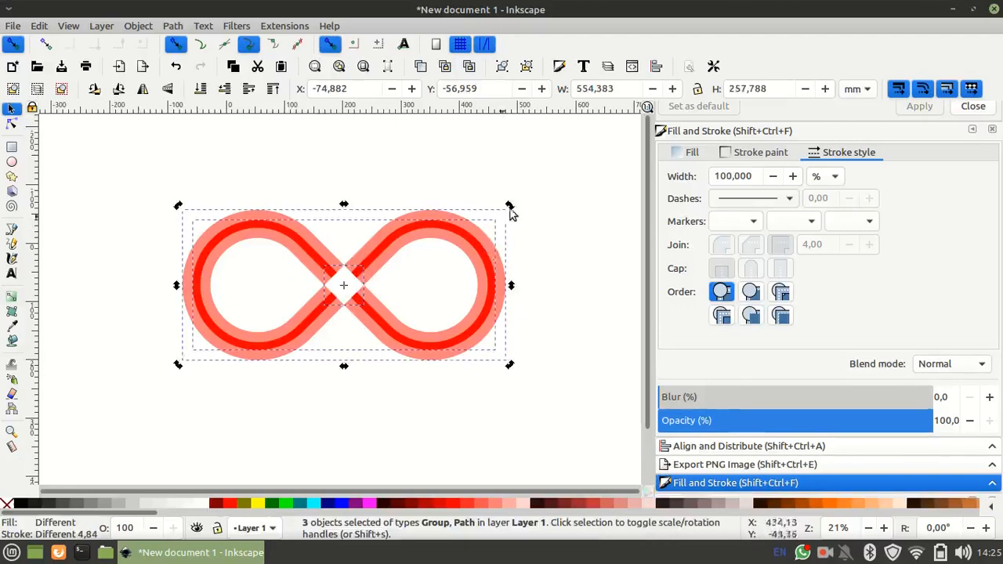
drag(510, 206, 392, 152)
click(538, 285)
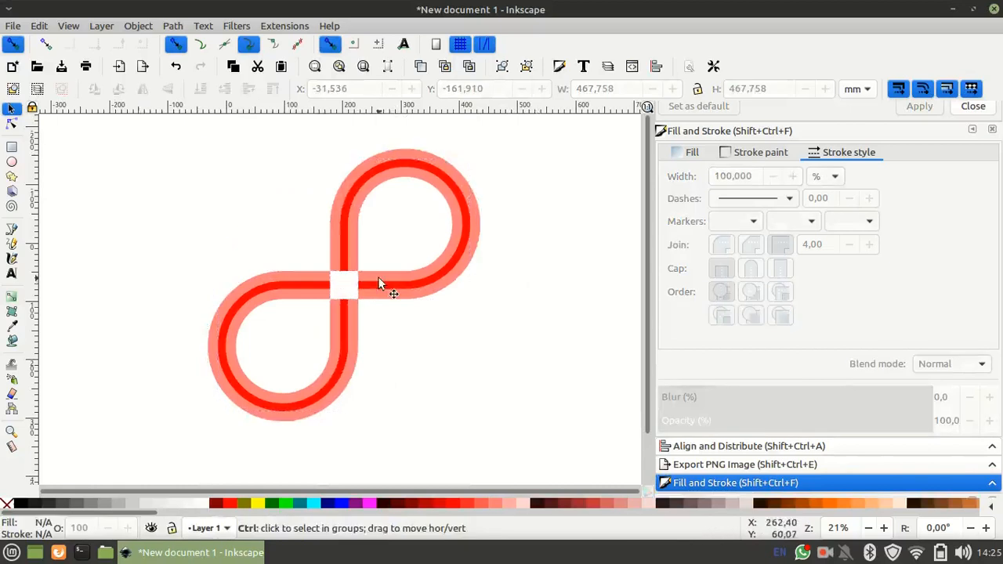
- Make two copies of the white square, each reduced to 17.227 mm high, placed directly above and below it on the vertical band
ctrl+scroll(378, 283, up, 4)
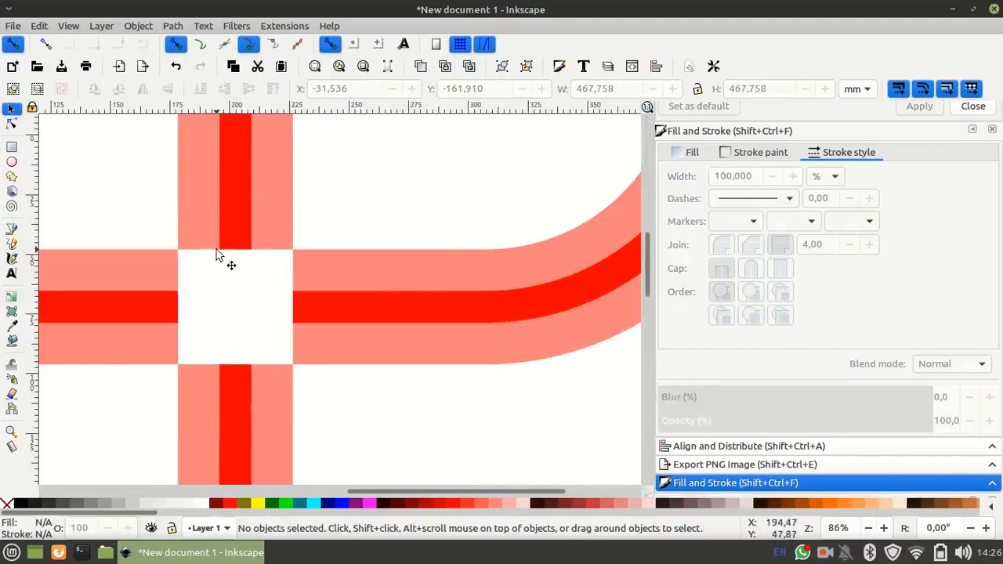
key(b)
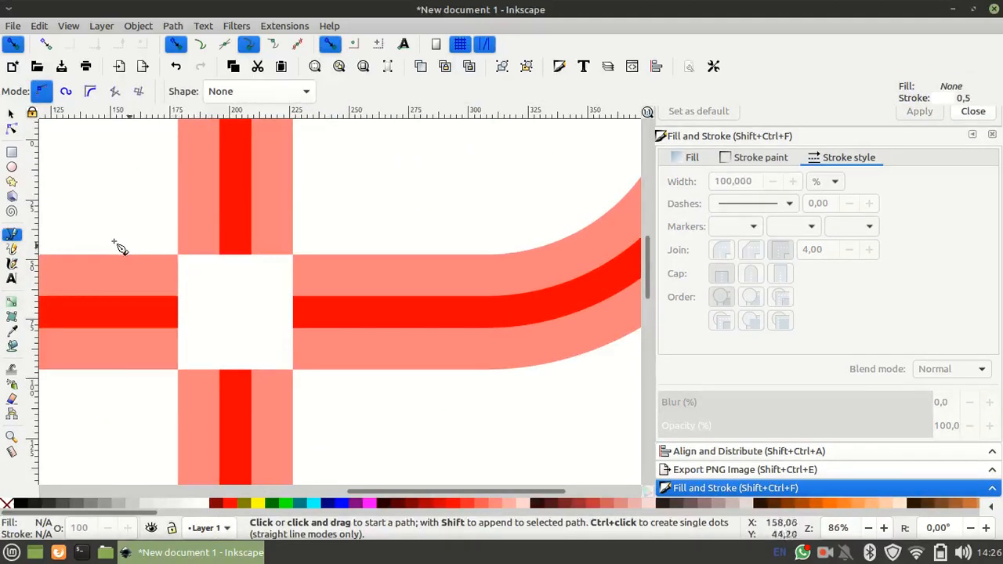
key(s)
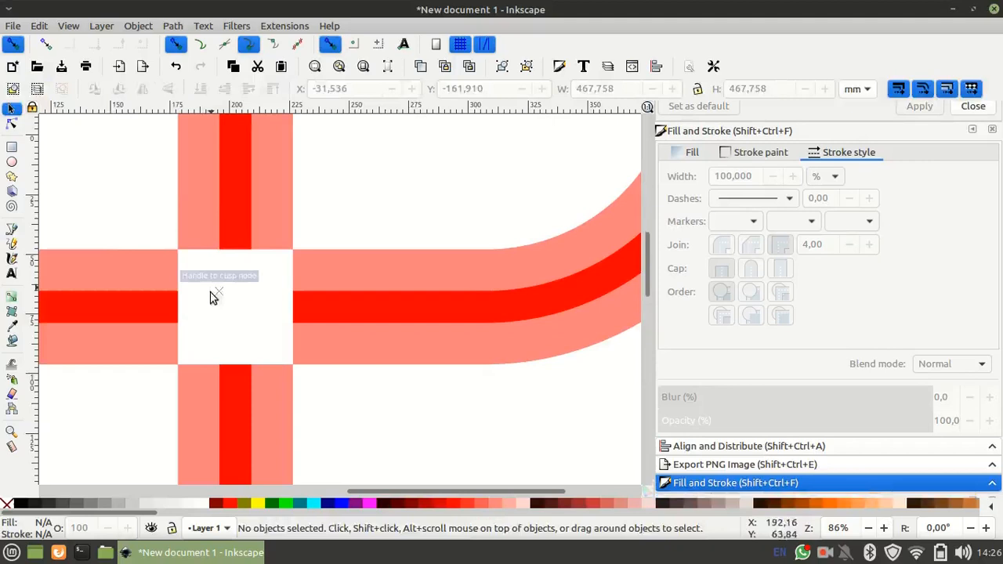
click(264, 312)
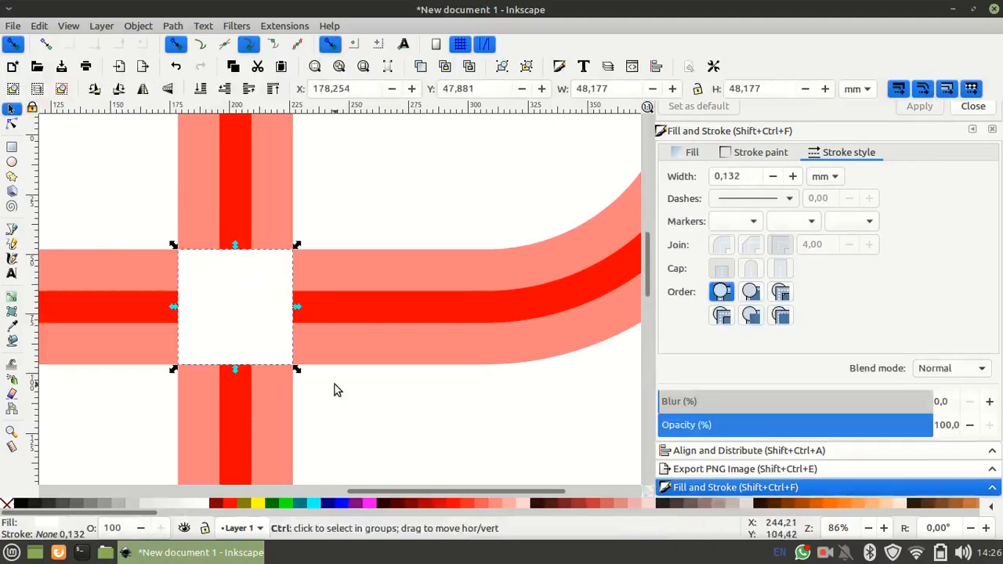
key(ctrl)
mouse_move(244, 297)
mouse_down()
mouse_move(237, 410)
mouse_move(246, 428)
mouse_move(273, 183)
mouse_move(262, 202)
mouse_up()
scroll(243, 426, down, 1)
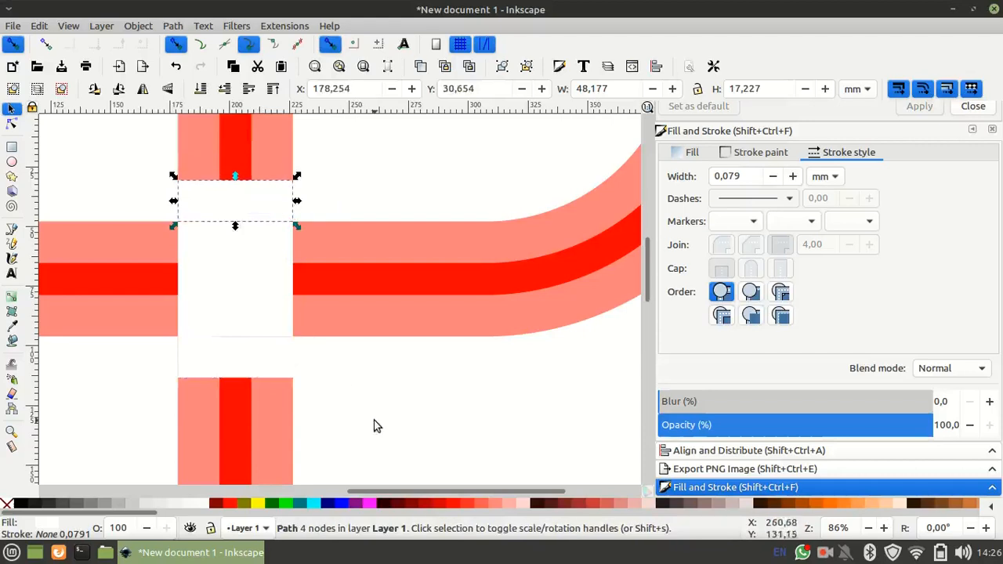
- Fill the two strips above and below the white square with black
click(17, 506)
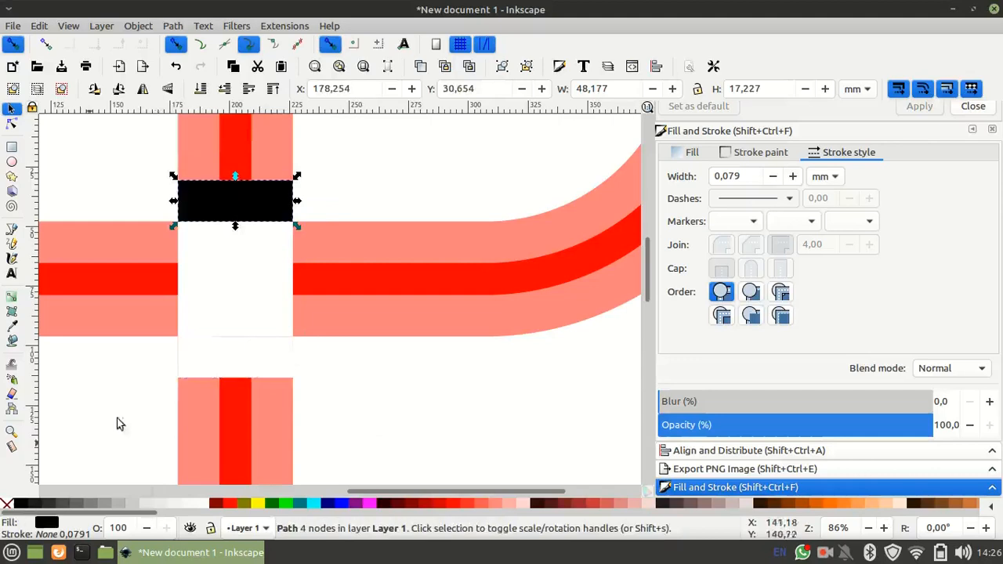
click(201, 367)
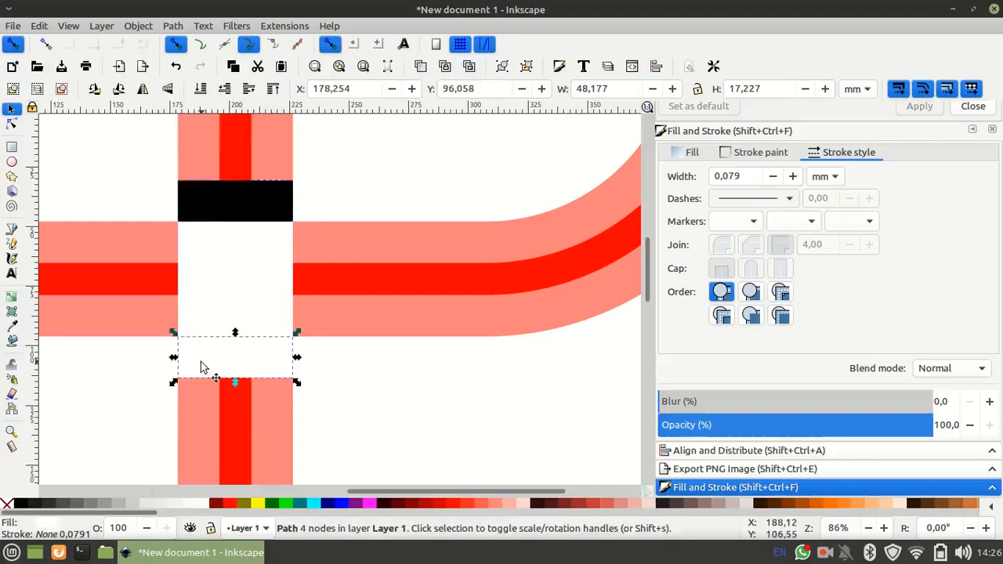
click(18, 506)
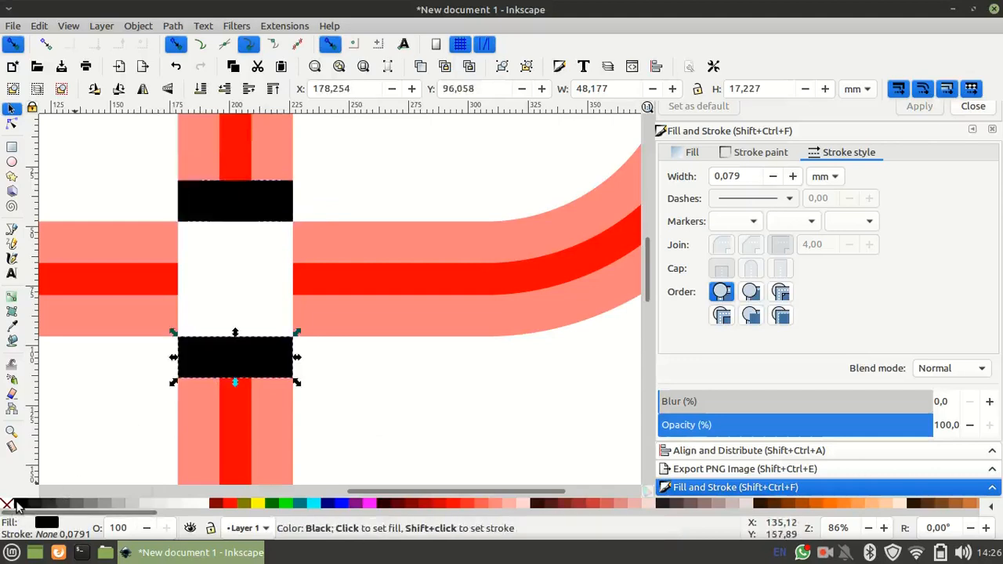
- Lower the opacity of both black strips to 48.9% and delete the white square between them
shift+click(209, 207)
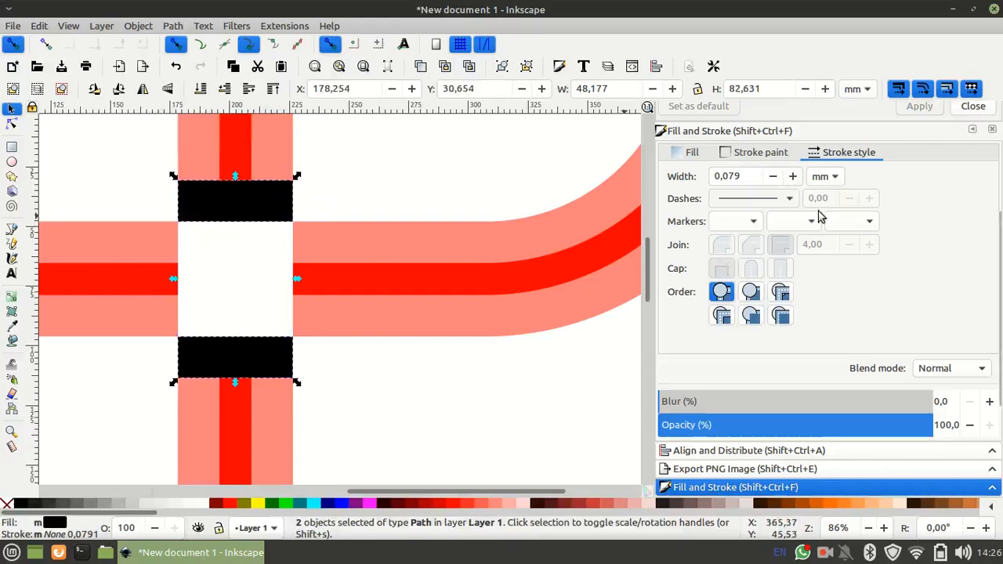
mouse_move(794, 424)
mouse_down()
mouse_move(782, 426)
mouse_move(793, 425)
mouse_up()
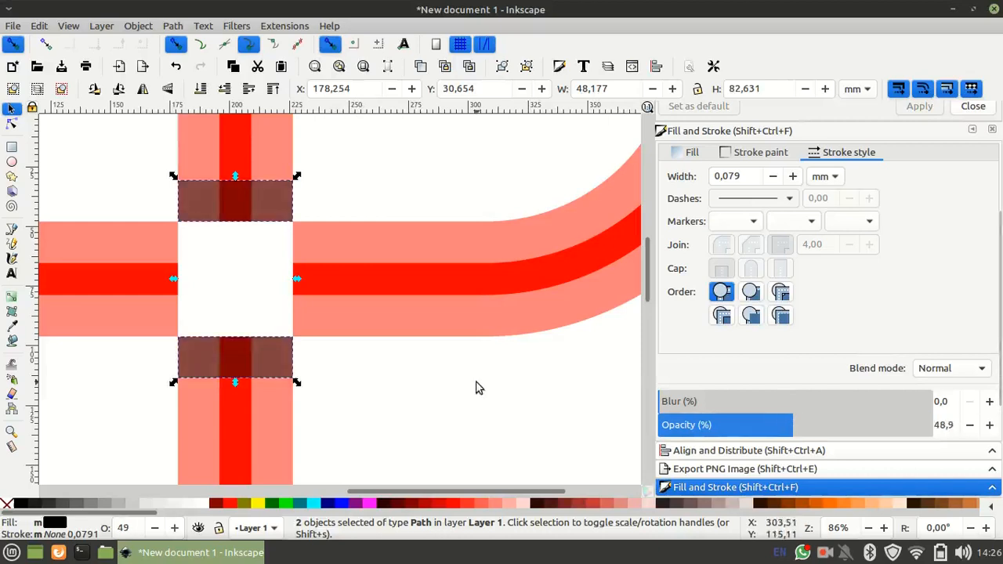
click(412, 352)
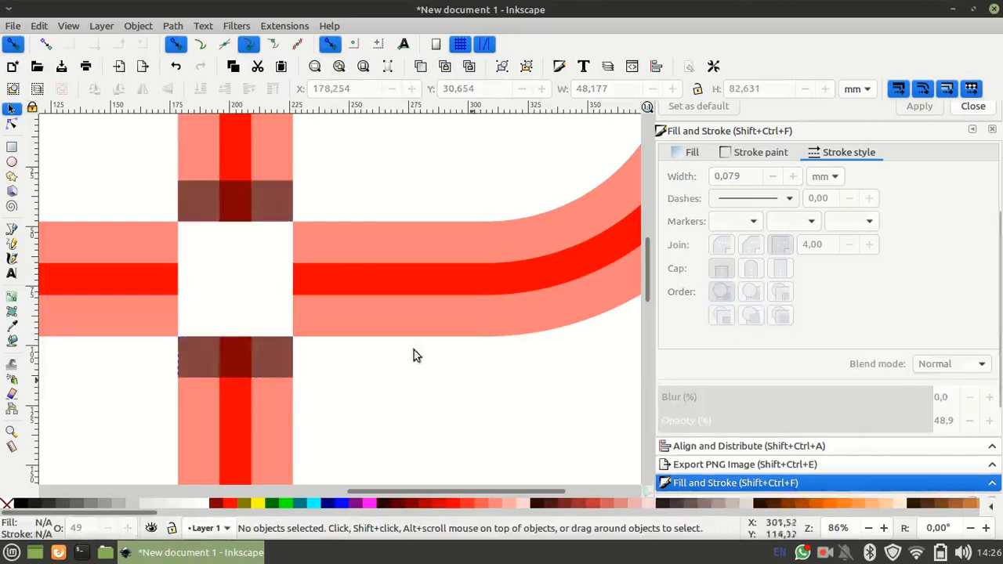
click(261, 273)
key(Delete)
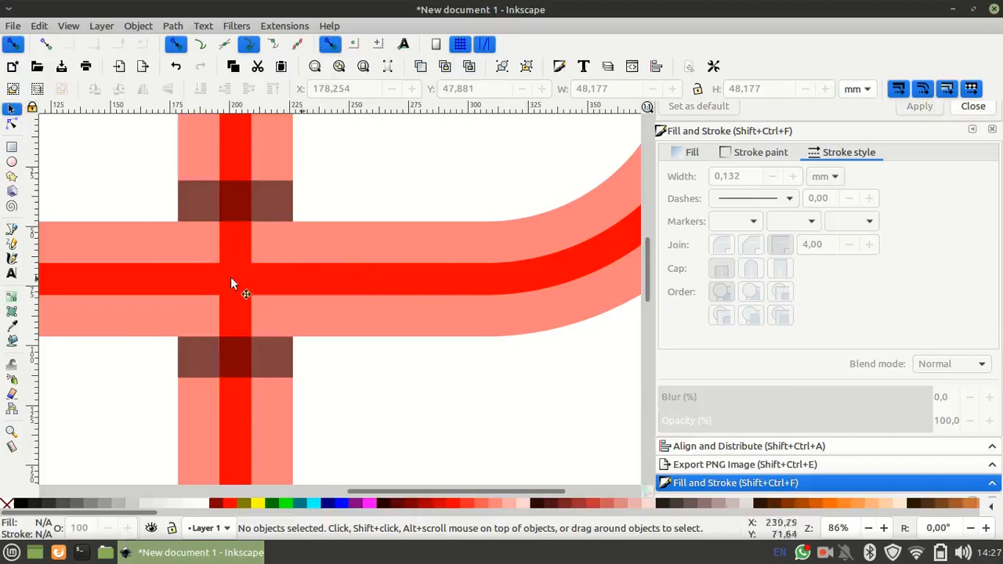
- Draw a white, strokeless trapezoid about 48 by 17 mm, narrowing from the upper black strip down to the horizontal dark red stripe
click(13, 228)
click(177, 227)
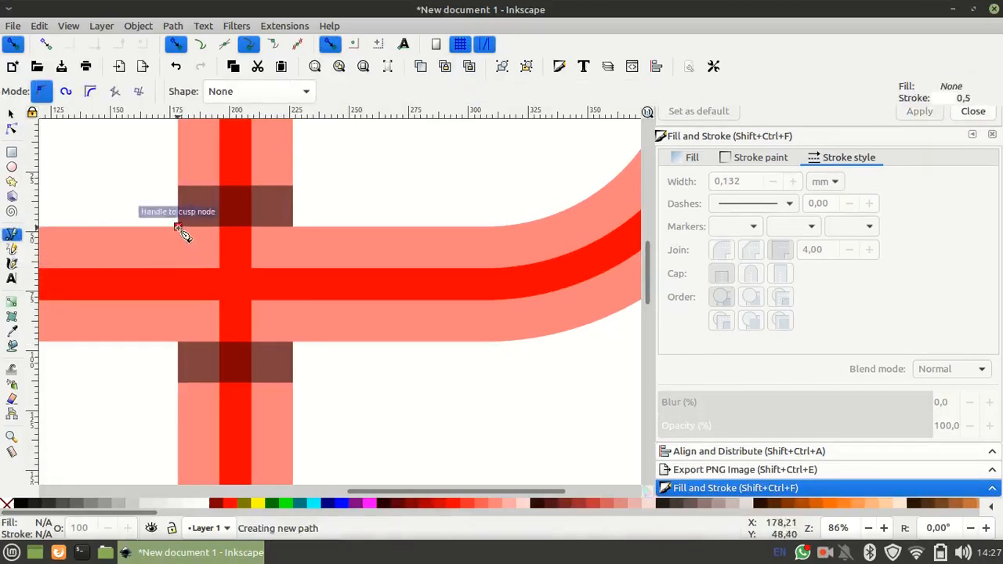
click(251, 269)
click(294, 229)
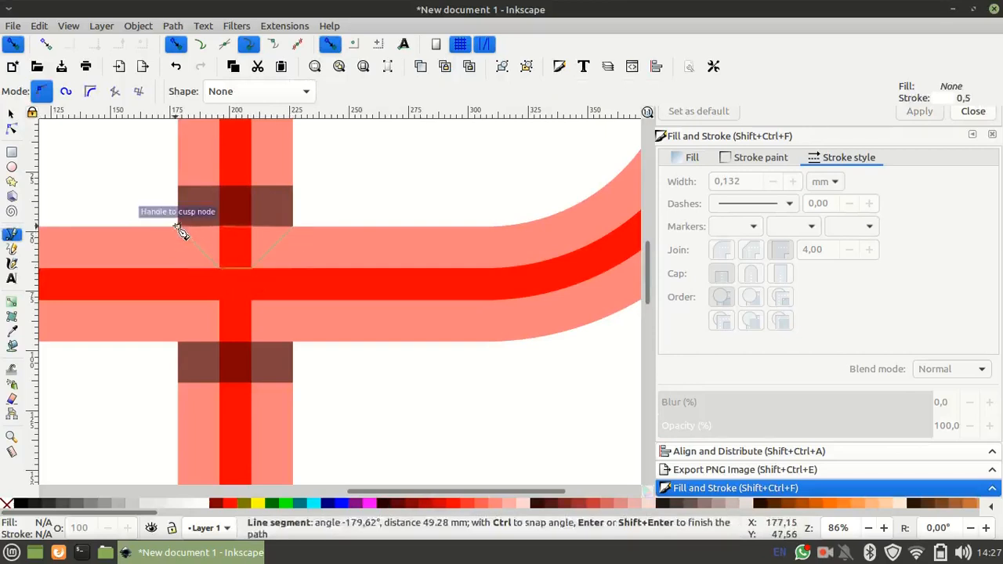
click(179, 228)
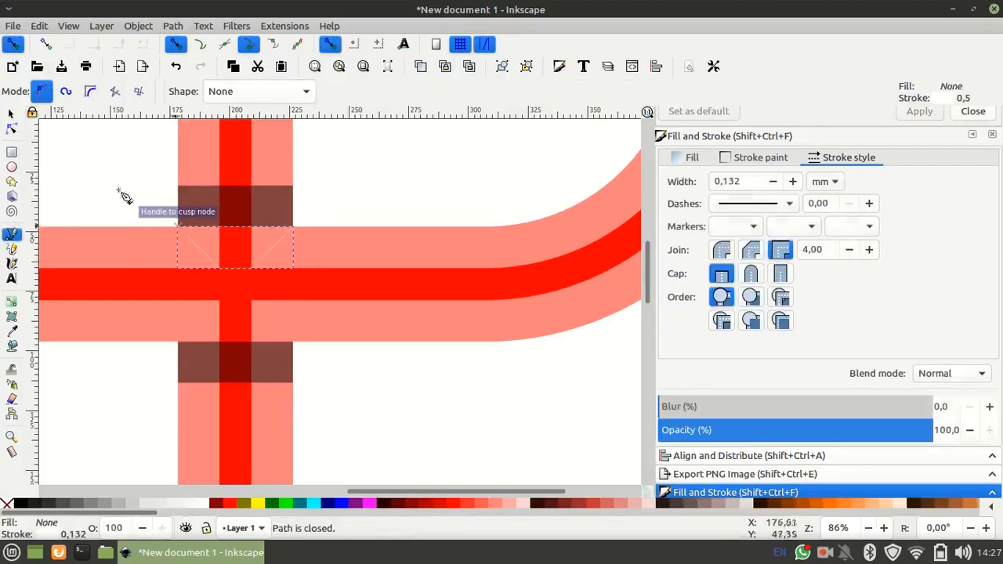
click(204, 507)
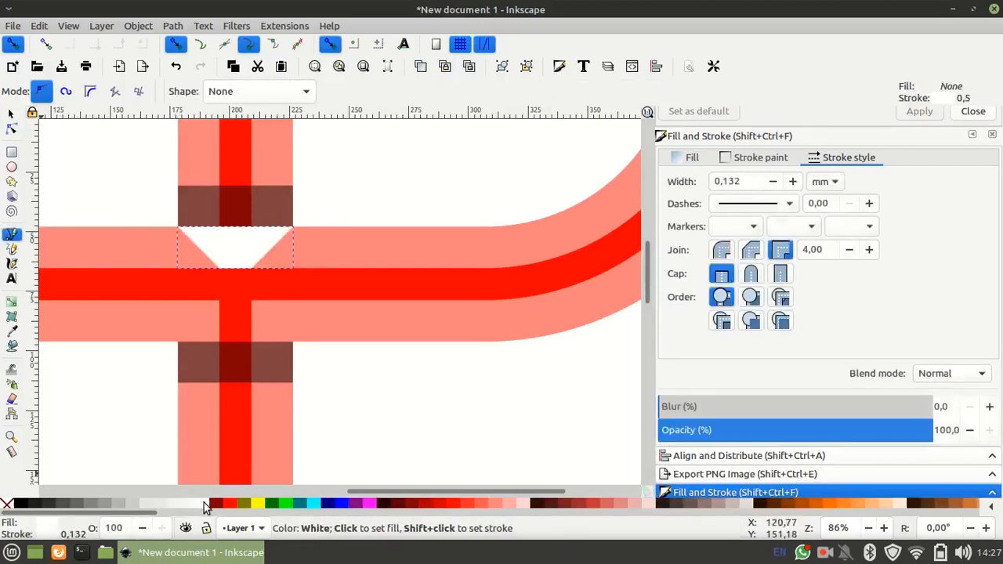
shift+click(6, 505)
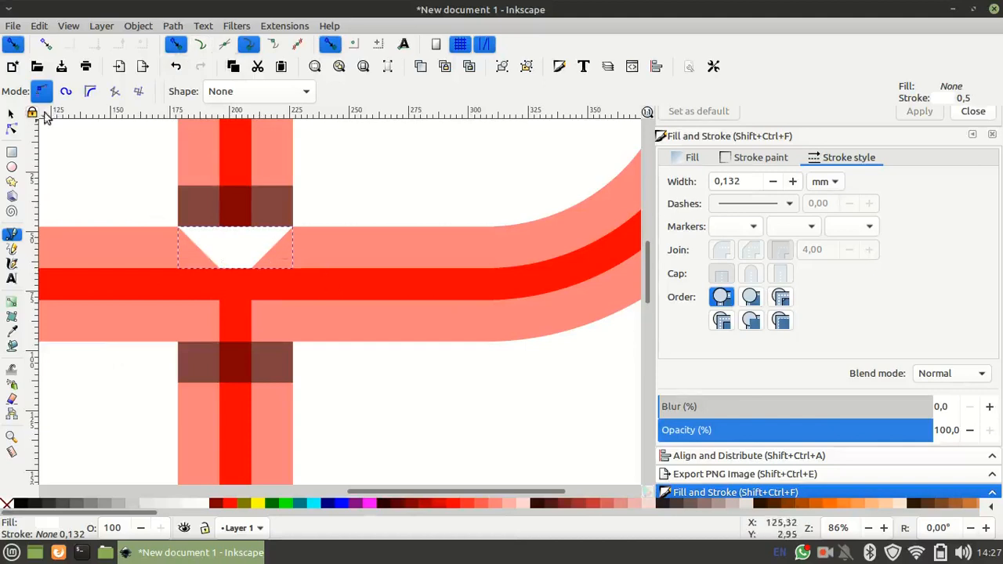
- Duplicate the white trapezoid, flip the copy vertically and fit it between the horizontal dark red stripe and the lower black strip
click(11, 113)
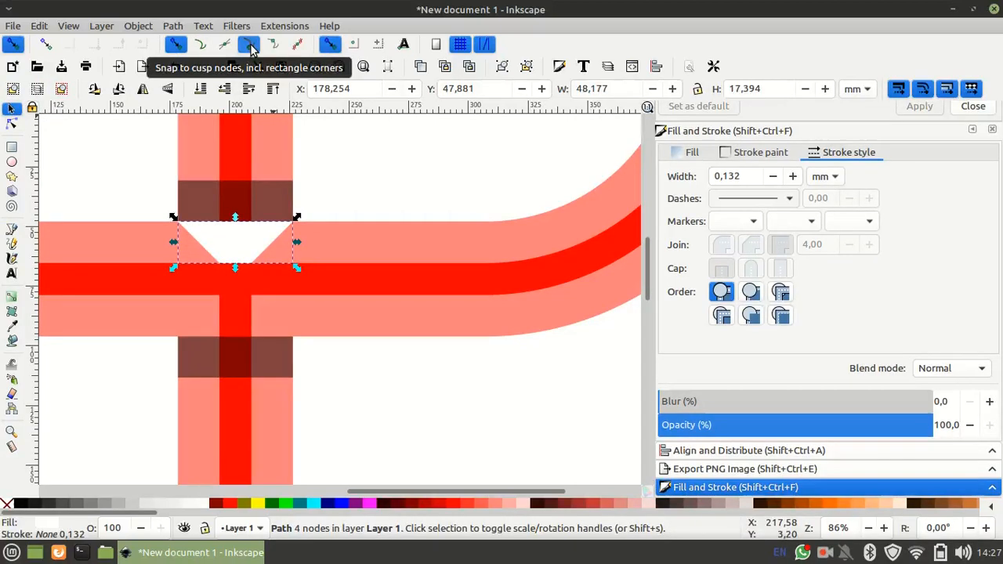
key(ctrl)
key(ctrl+d)
drag(243, 243, 230, 311)
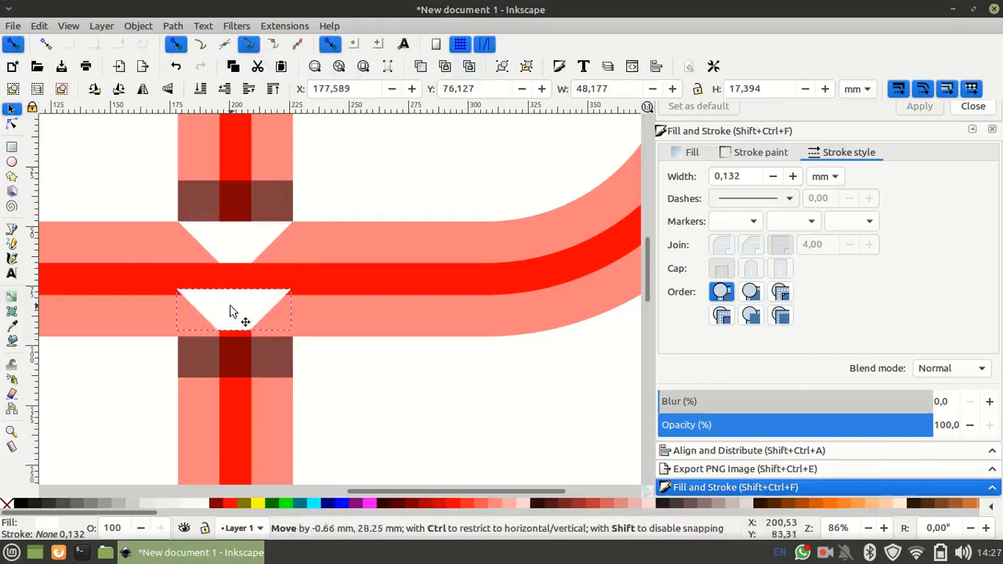
click(167, 88)
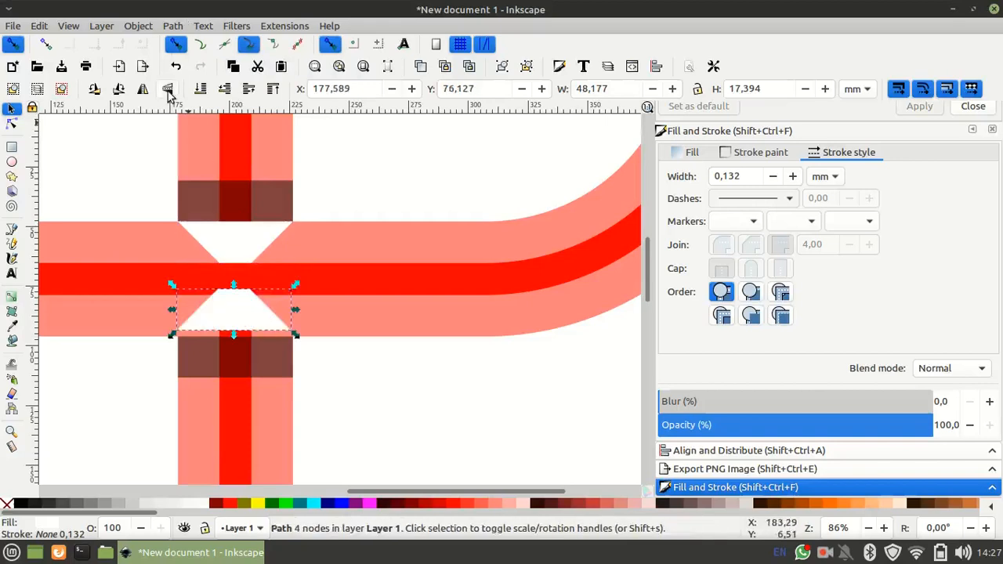
mouse_move(251, 311)
mouse_down()
mouse_move(253, 326)
mouse_move(246, 316)
mouse_up()
- Unite the two white trapezoids into a single path with the Union operation
shift+click(249, 245)
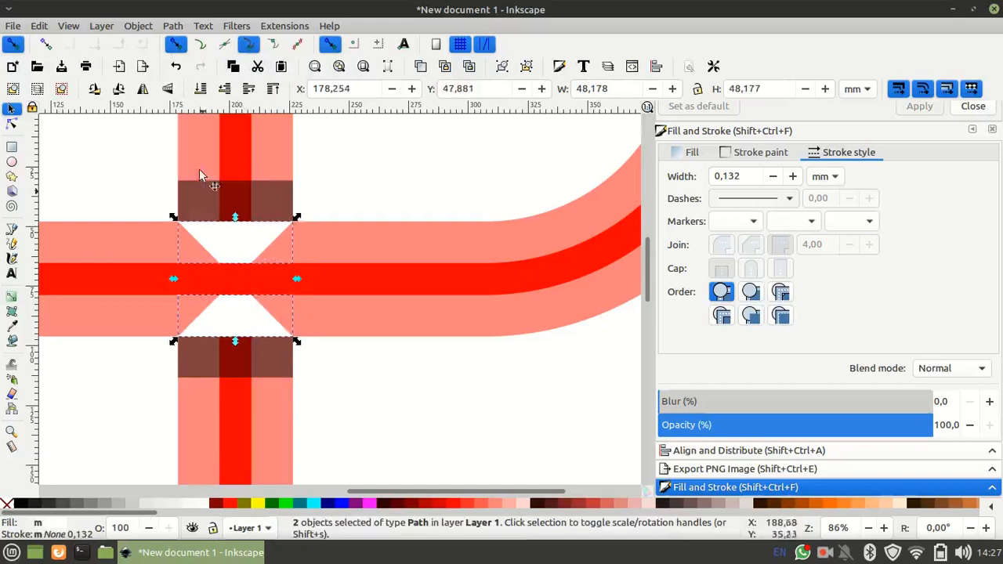
click(172, 28)
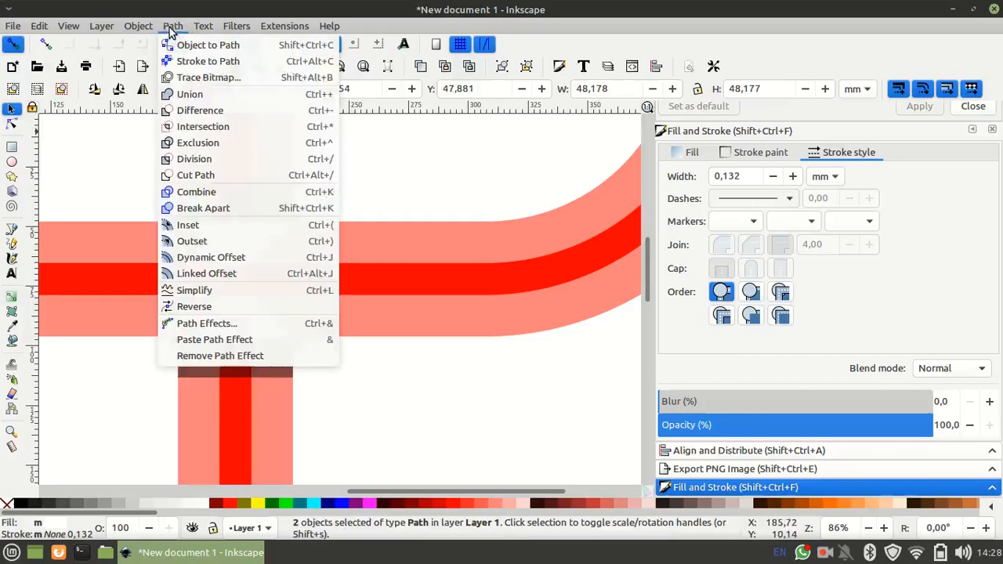
click(218, 96)
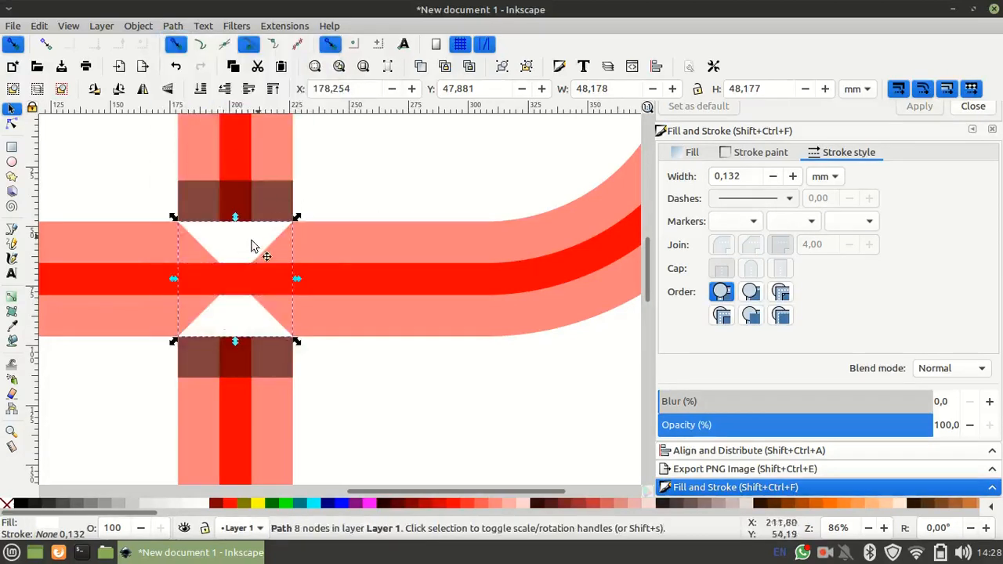
- Subtract the united white trapezoids from the dark red inner infinity shape with the Difference operation
shift+click(431, 279)
key(minus)
key(minus)
key(minus)
key(minus)
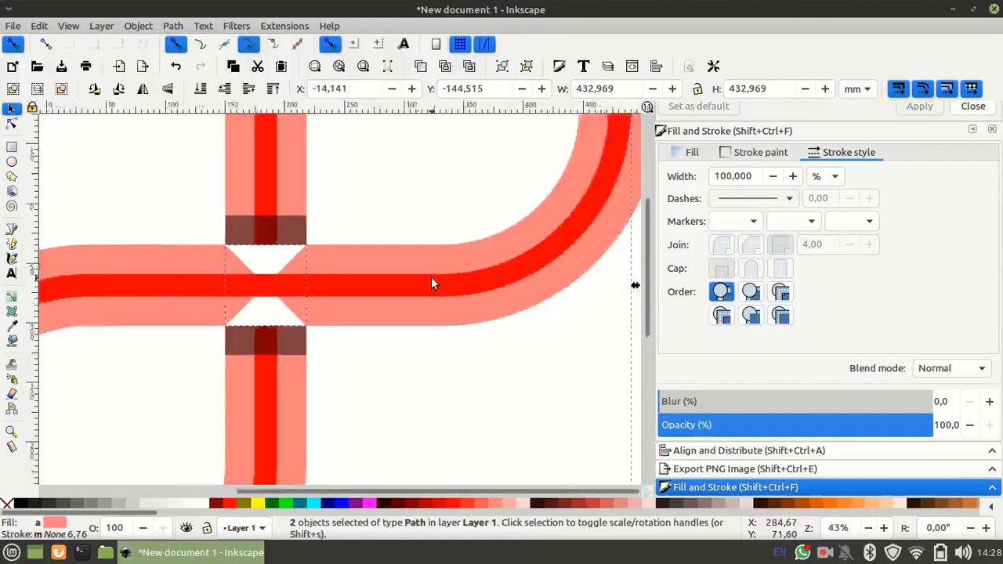
click(172, 26)
click(234, 110)
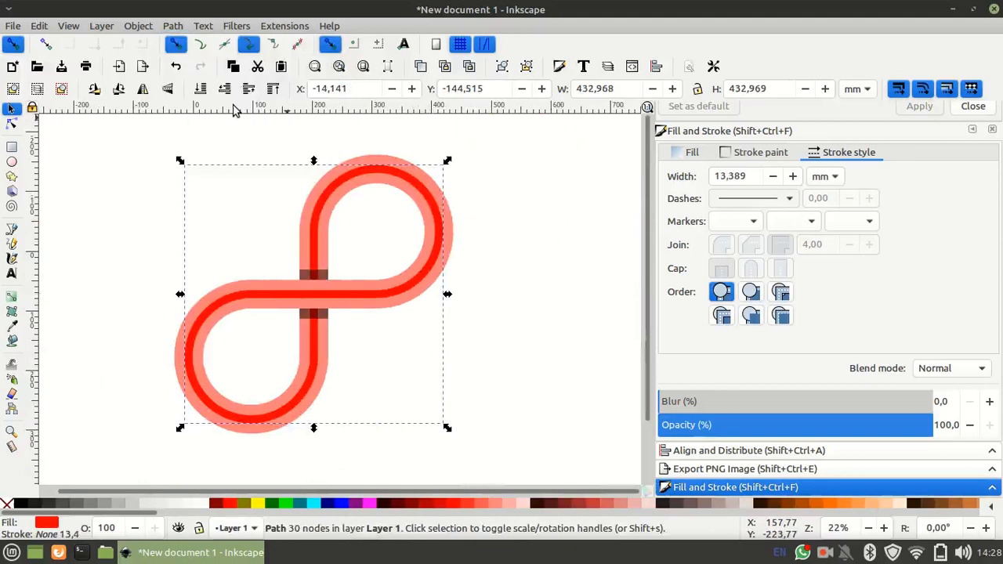
- Rotate both infinity shapes and the two shadow strips together 45° clockwise so the symbol lies horizontally
click(516, 420)
drag(504, 455, 131, 142)
key(ctrl)
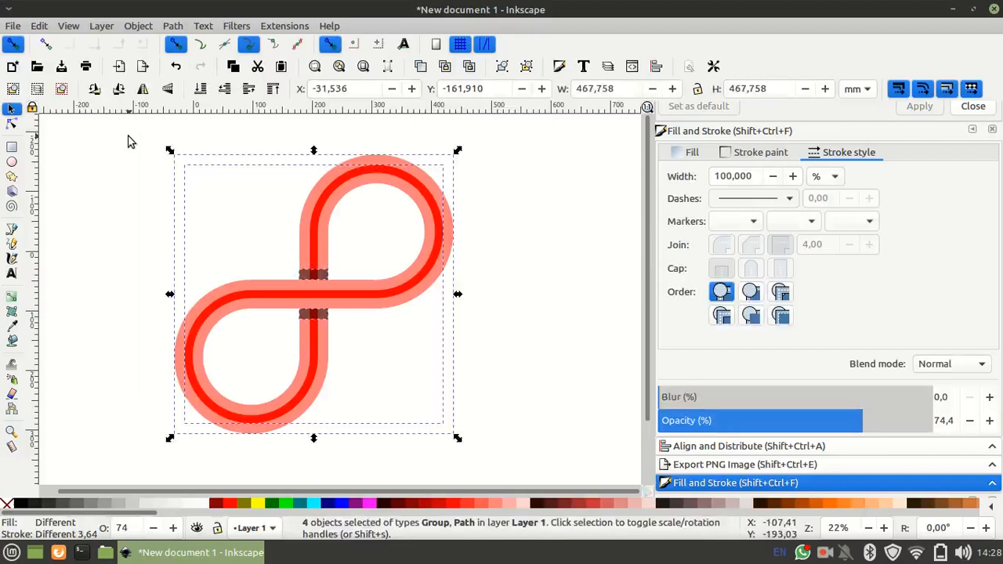
click(413, 193)
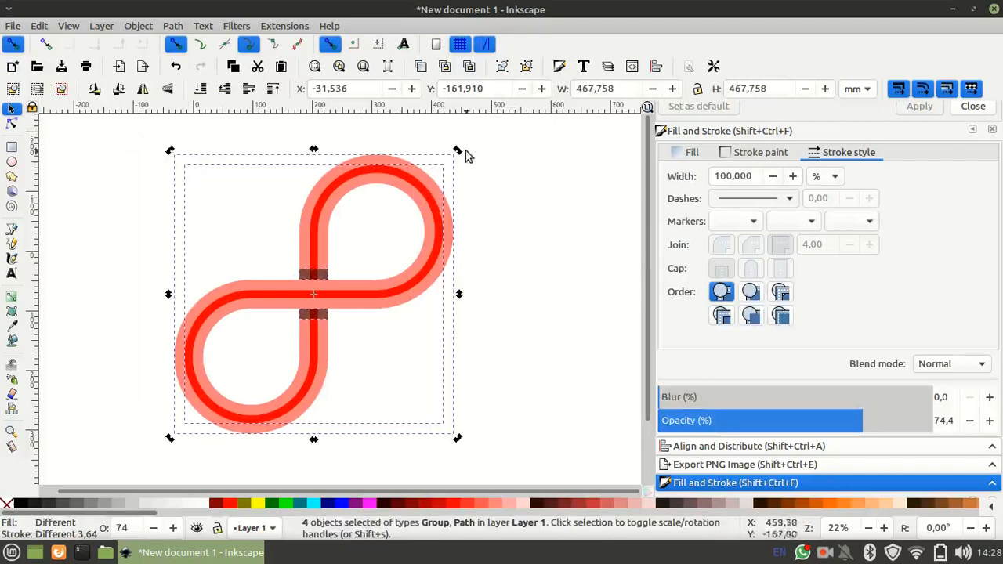
mouse_move(459, 151)
mouse_down()
mouse_move(487, 224)
mouse_move(492, 299)
mouse_up()
click(566, 318)
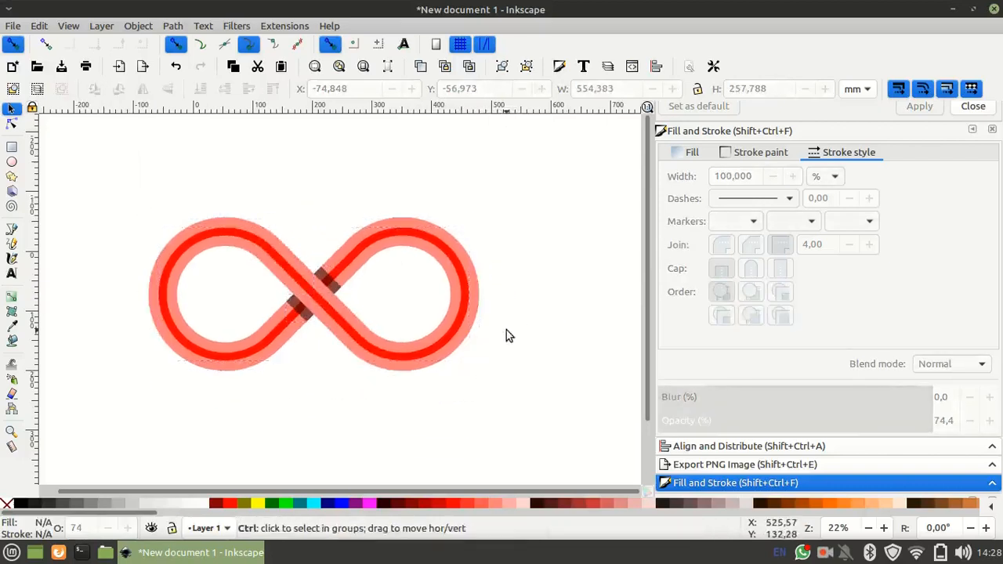
scroll(507, 332, up, 3)
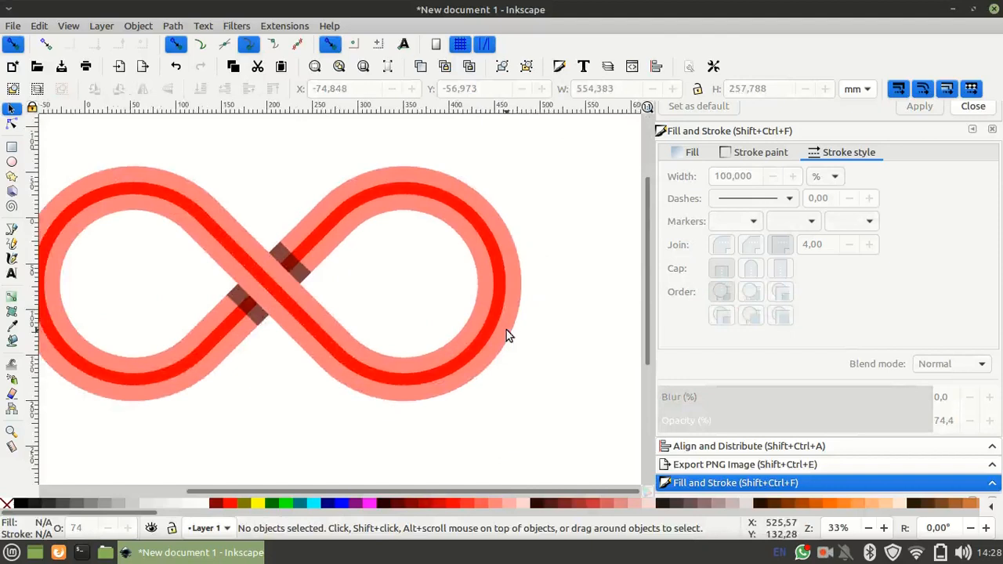
key(4)
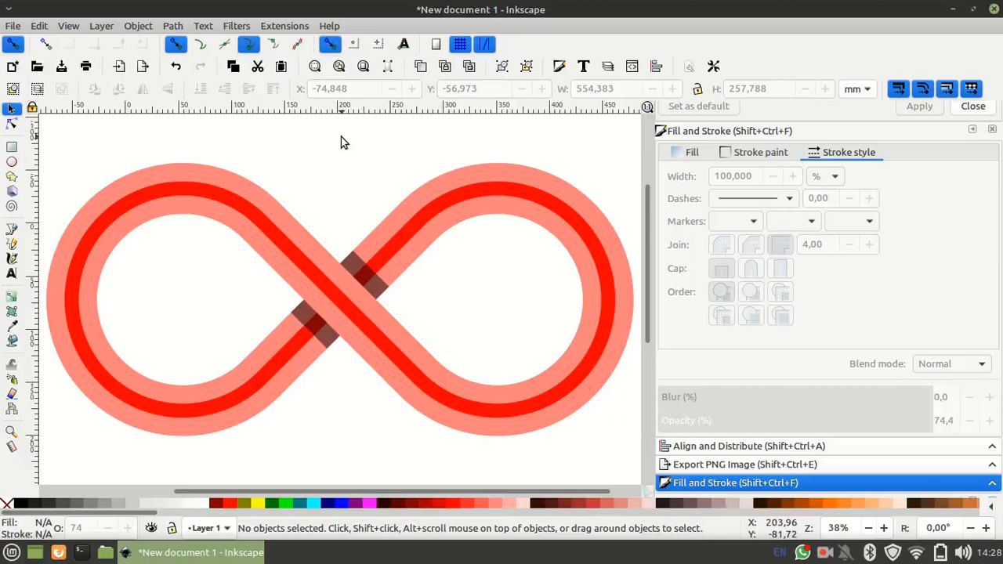
click(826, 552)
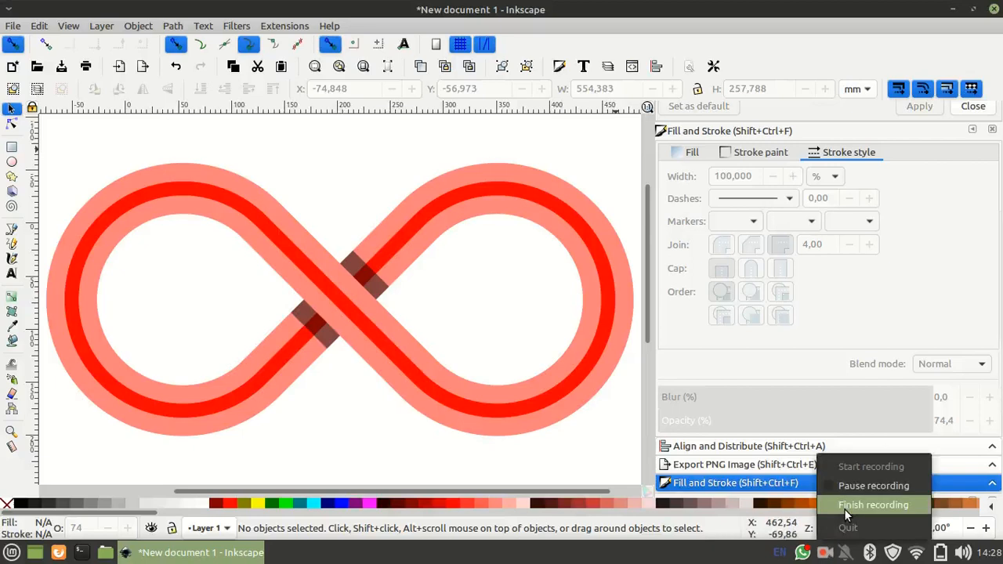